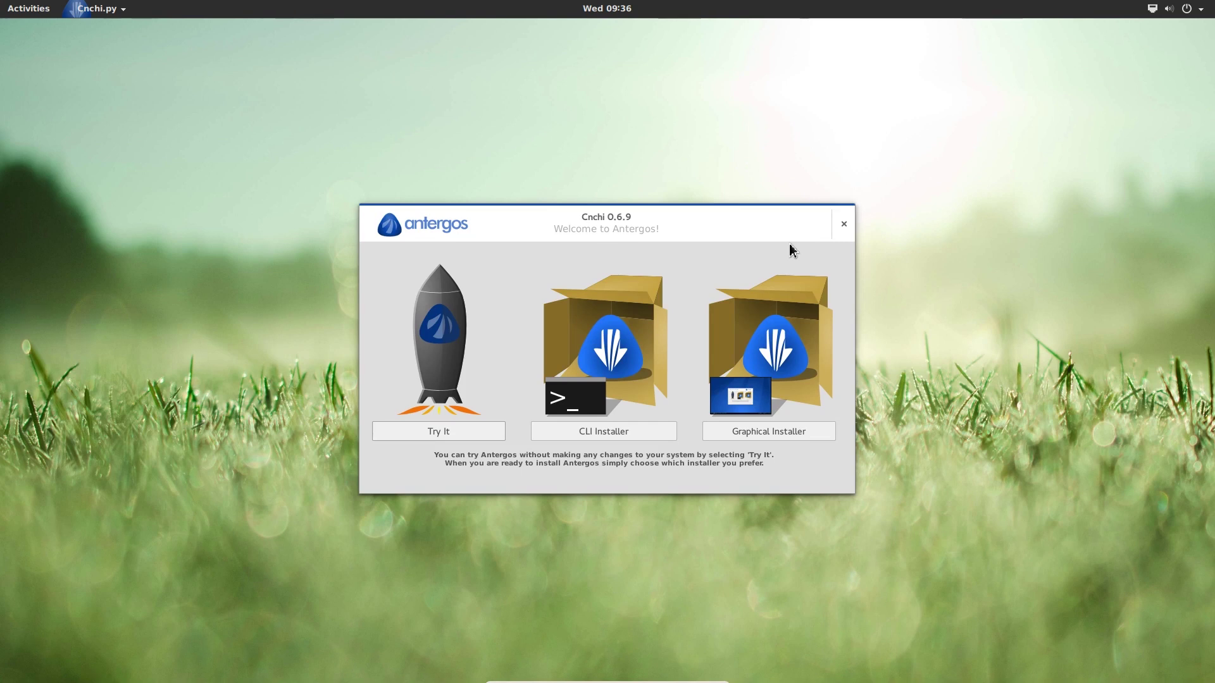
Start the graphical installer with English (GB), United Kingdom, Europe/Berlin timezone and German keyboard
left_click(779, 431)
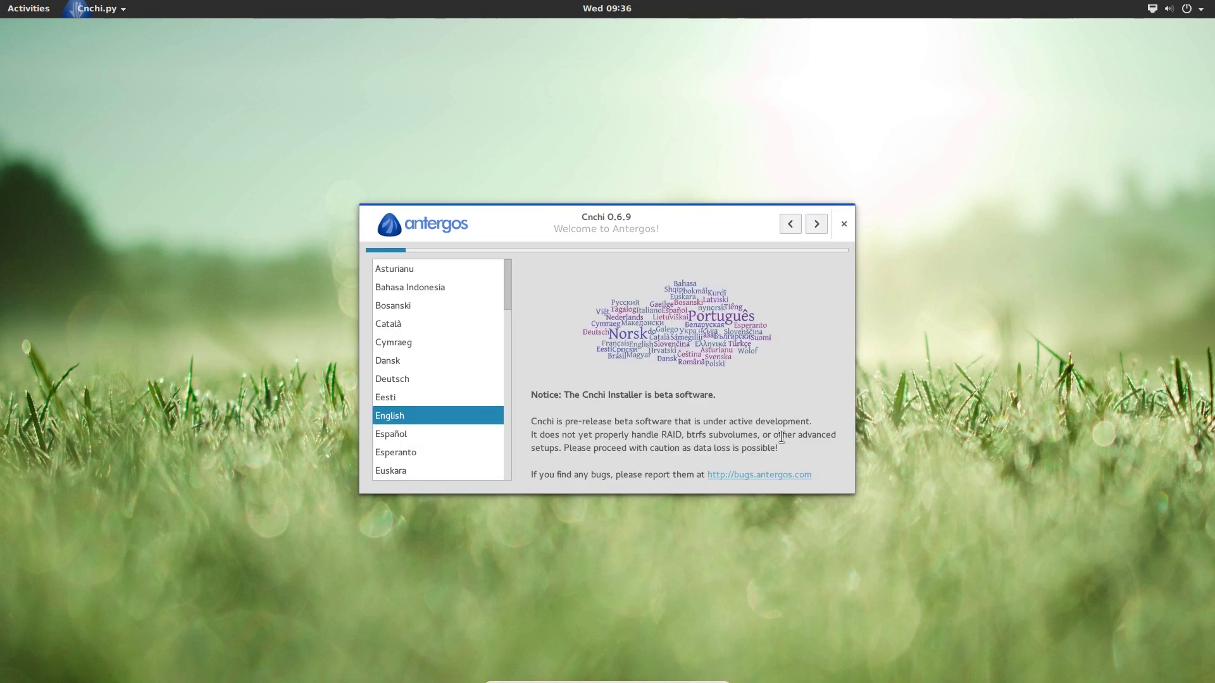
left_click(813, 231)
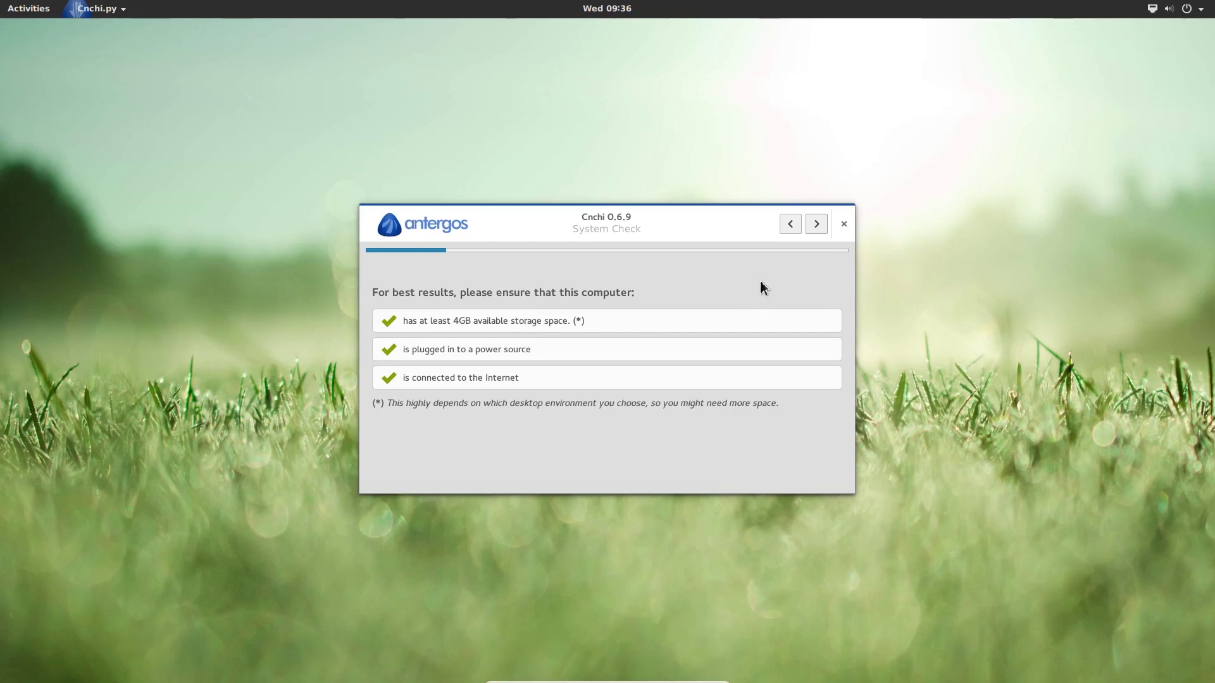
left_click(820, 223)
left_click(491, 440)
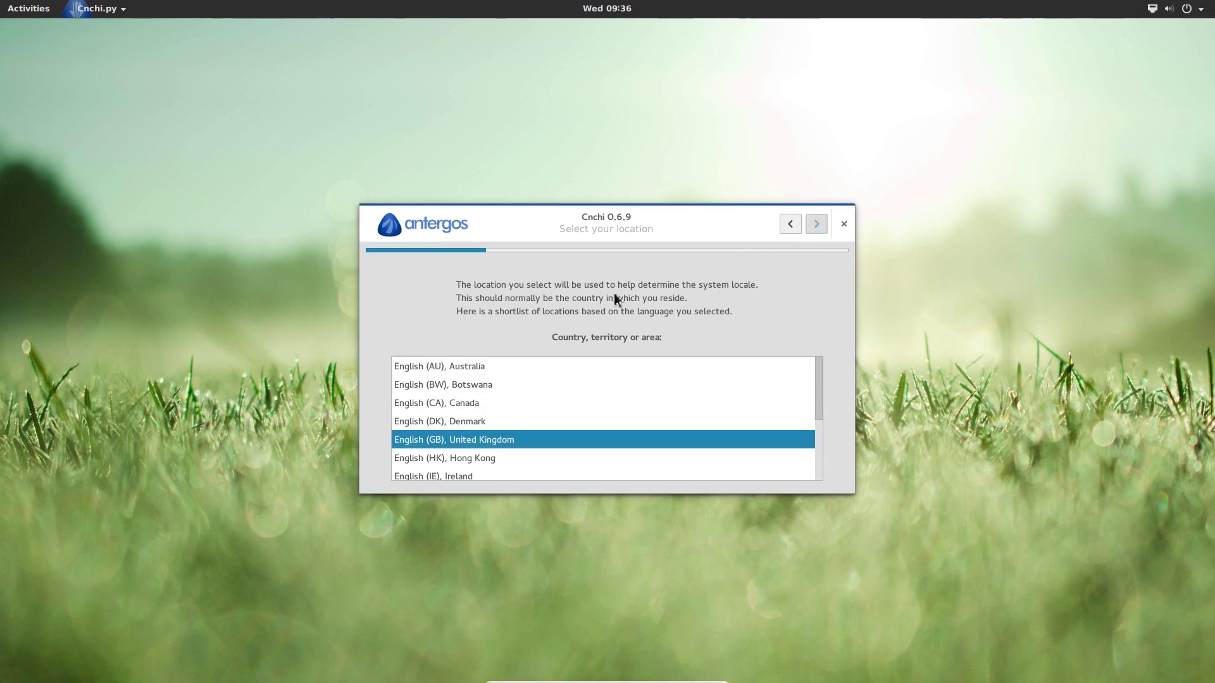
left_click(816, 224)
left_click(816, 225)
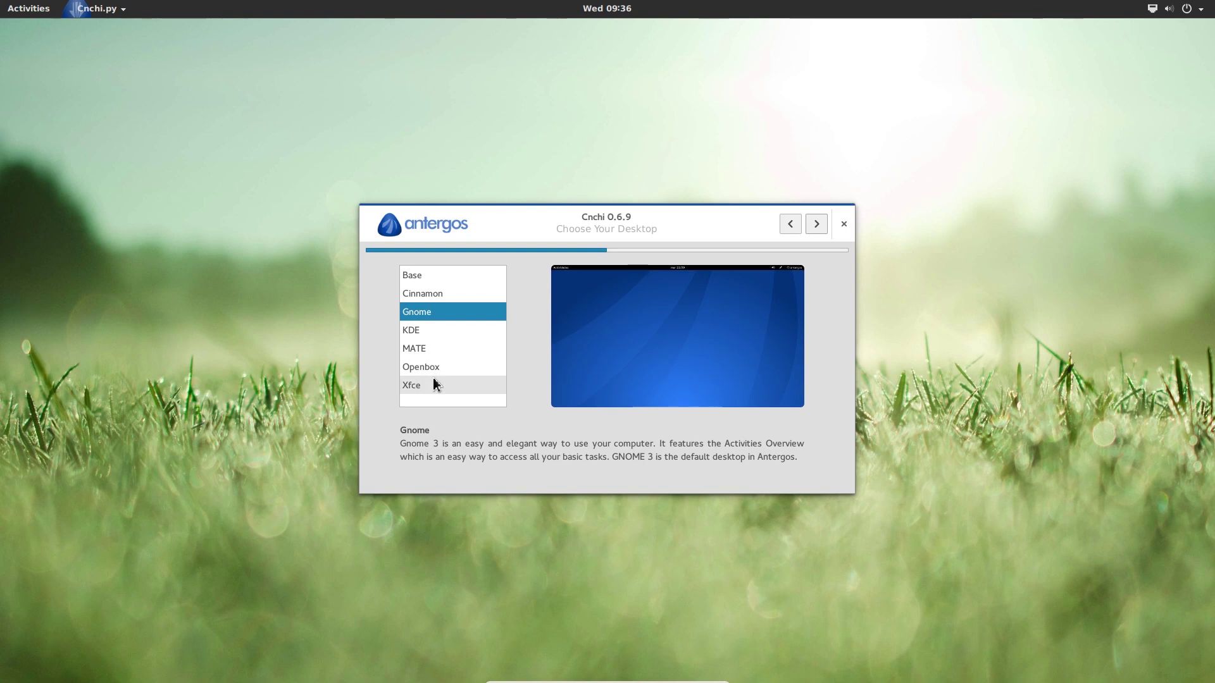
Preview Base, Cinnamon, Gnome, KDE, MATE, Openbox and Xfce, then confirm Gnome as the desktop
left_click(443, 278)
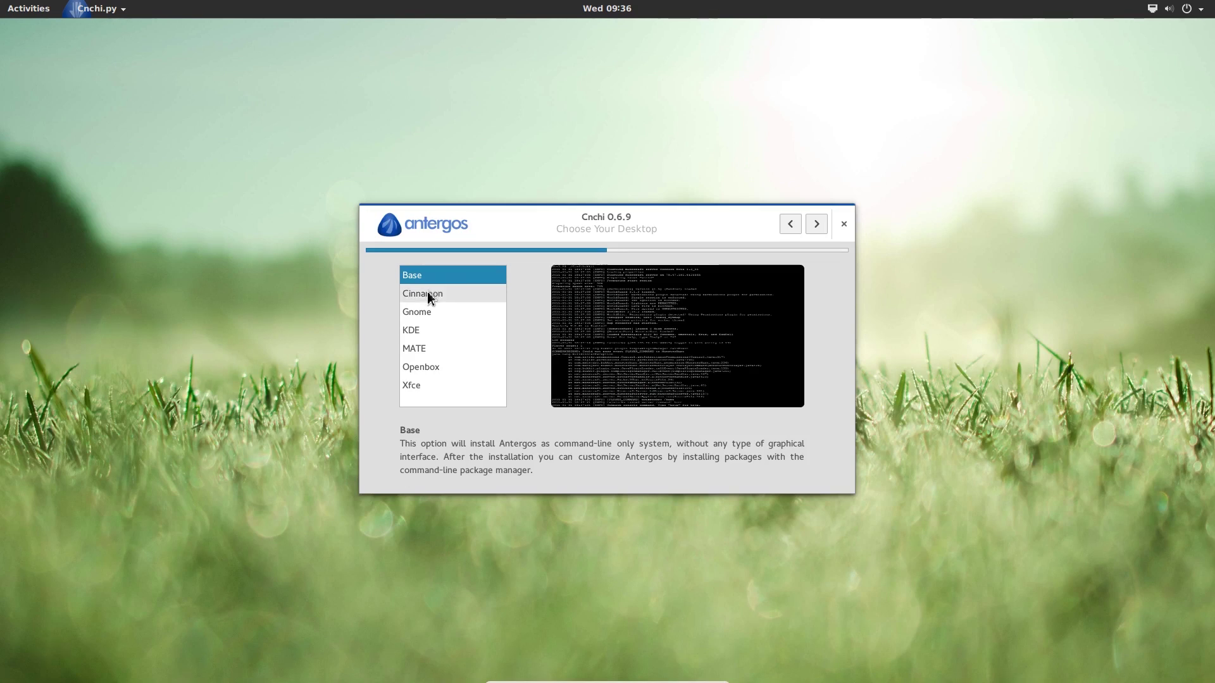
left_click(446, 297)
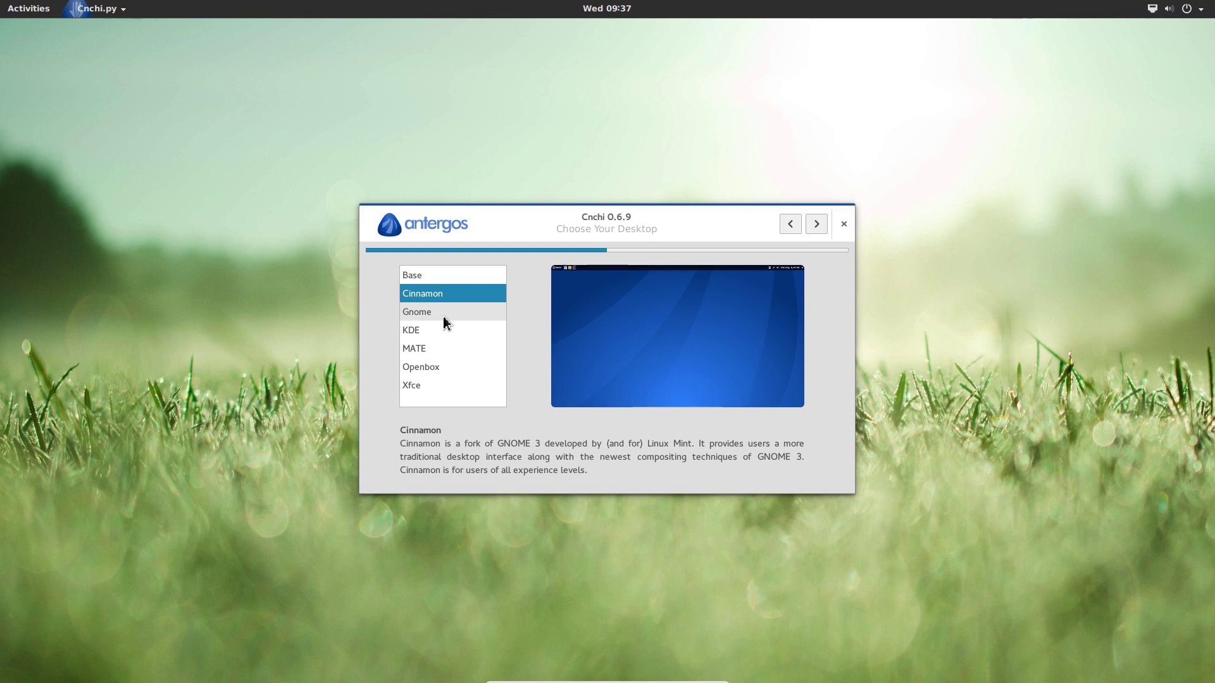
left_click(444, 315)
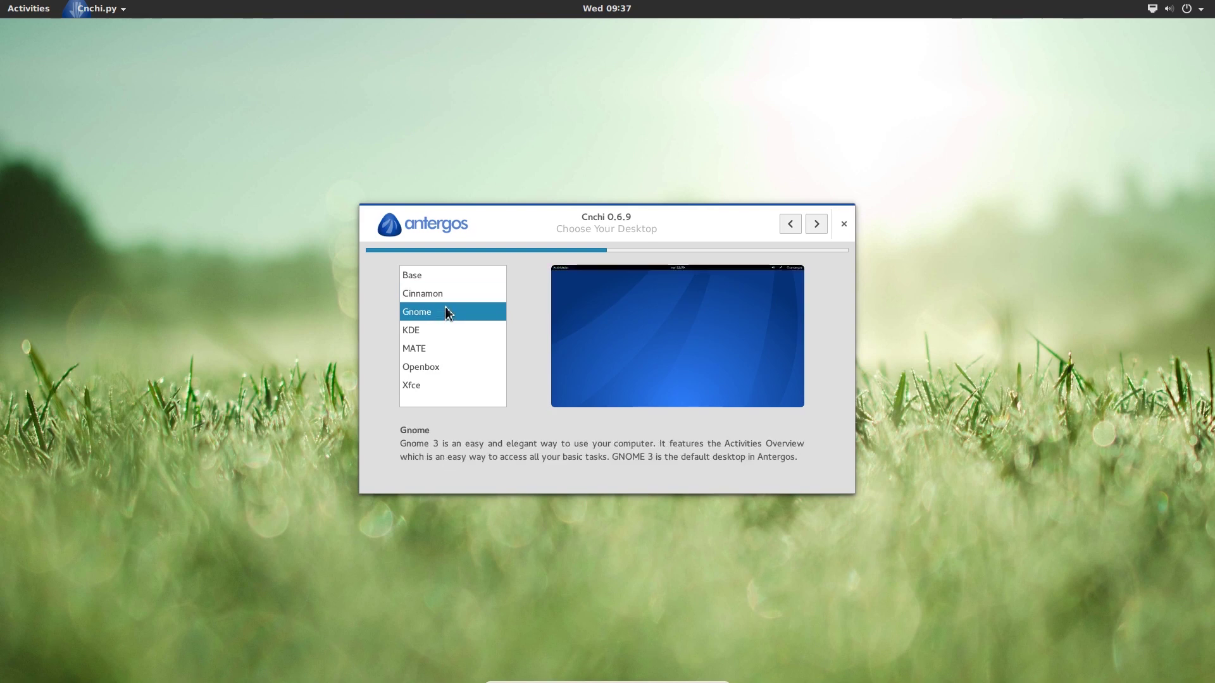
left_click(500, 331)
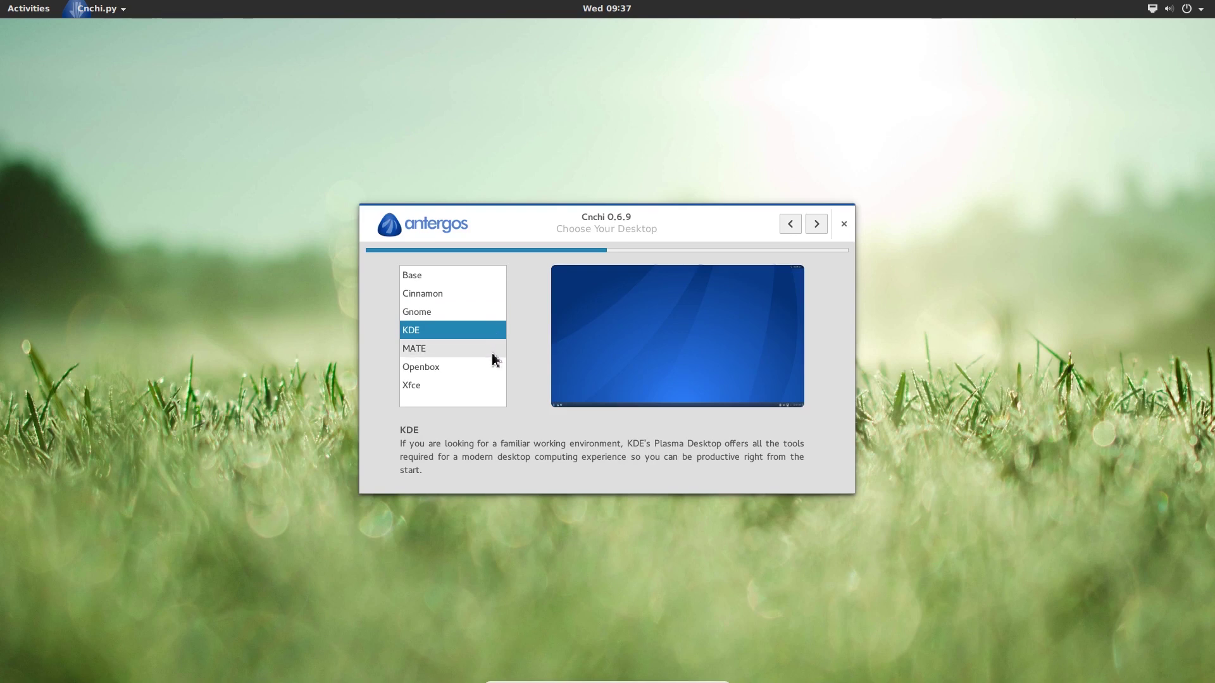
left_click(496, 352)
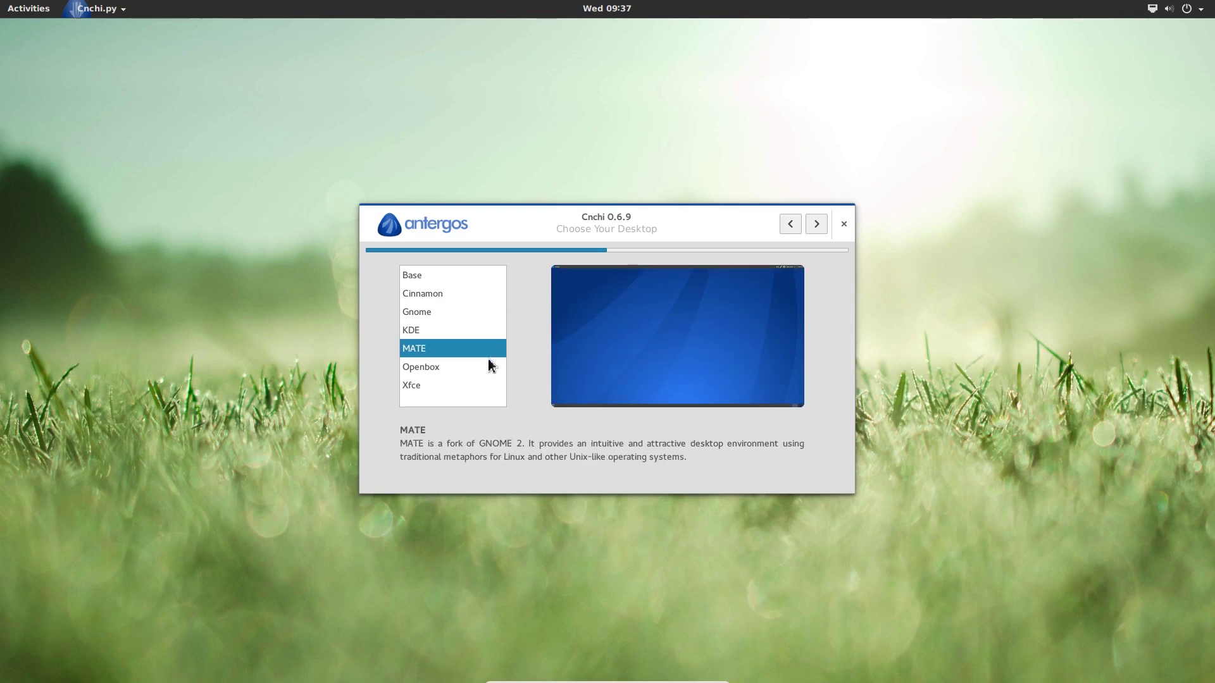
left_click(488, 367)
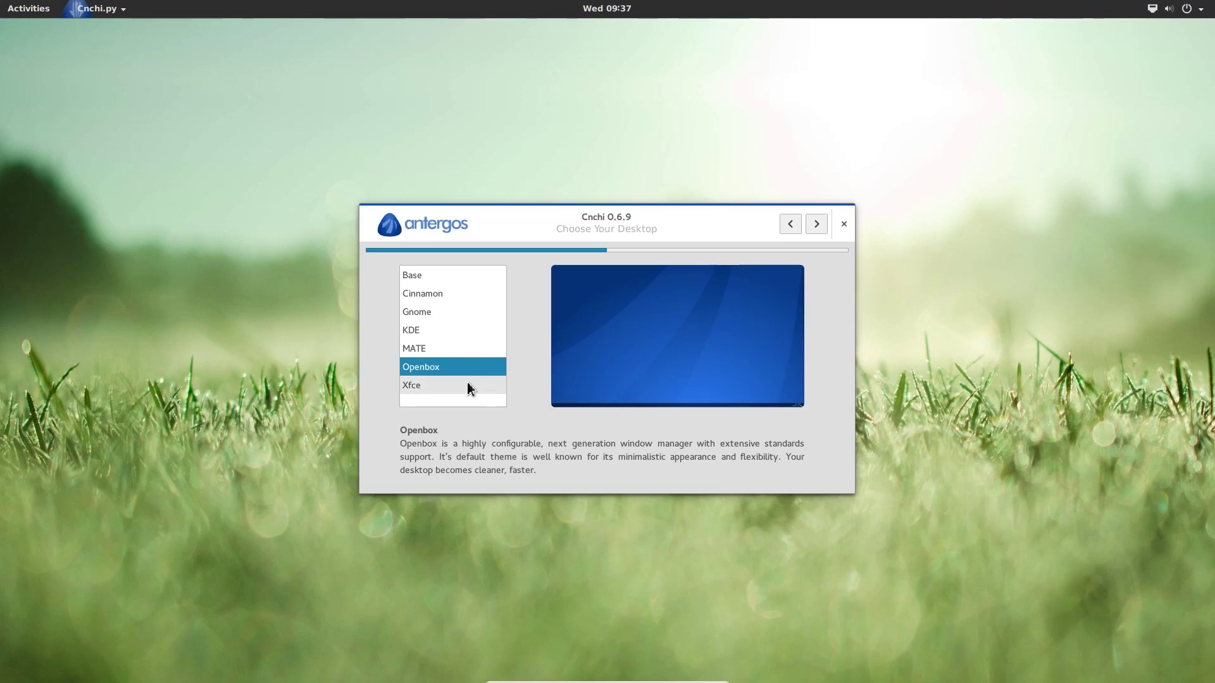
left_click(468, 383)
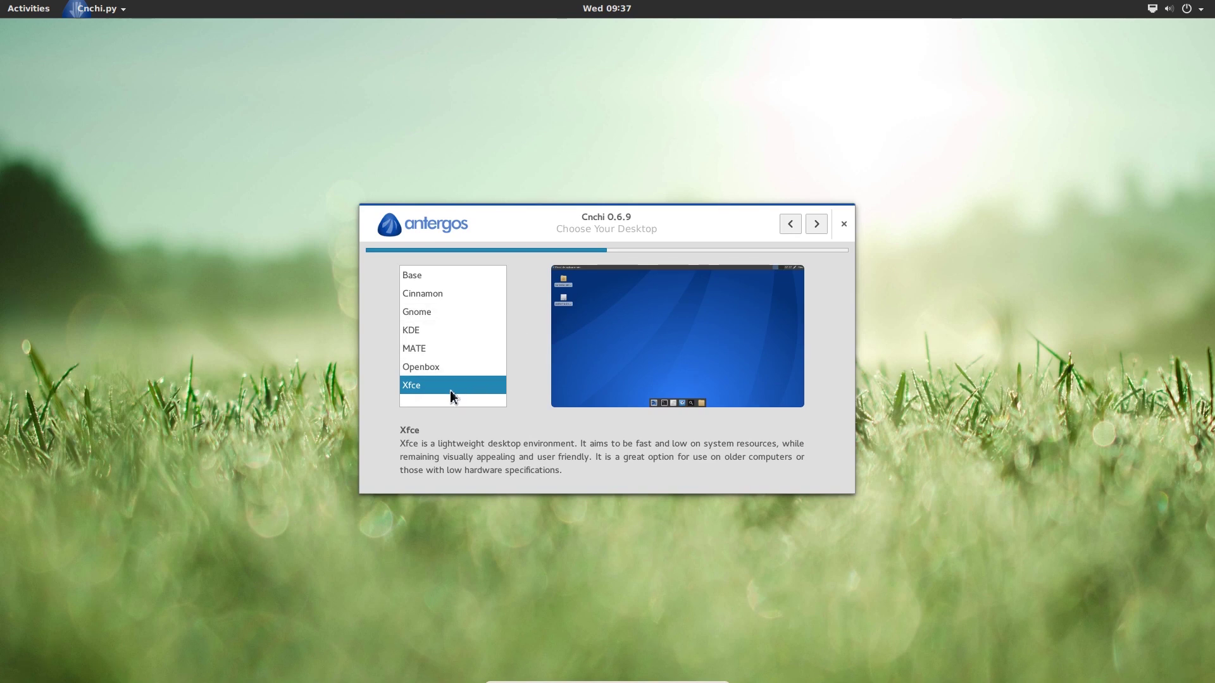
left_click(448, 316)
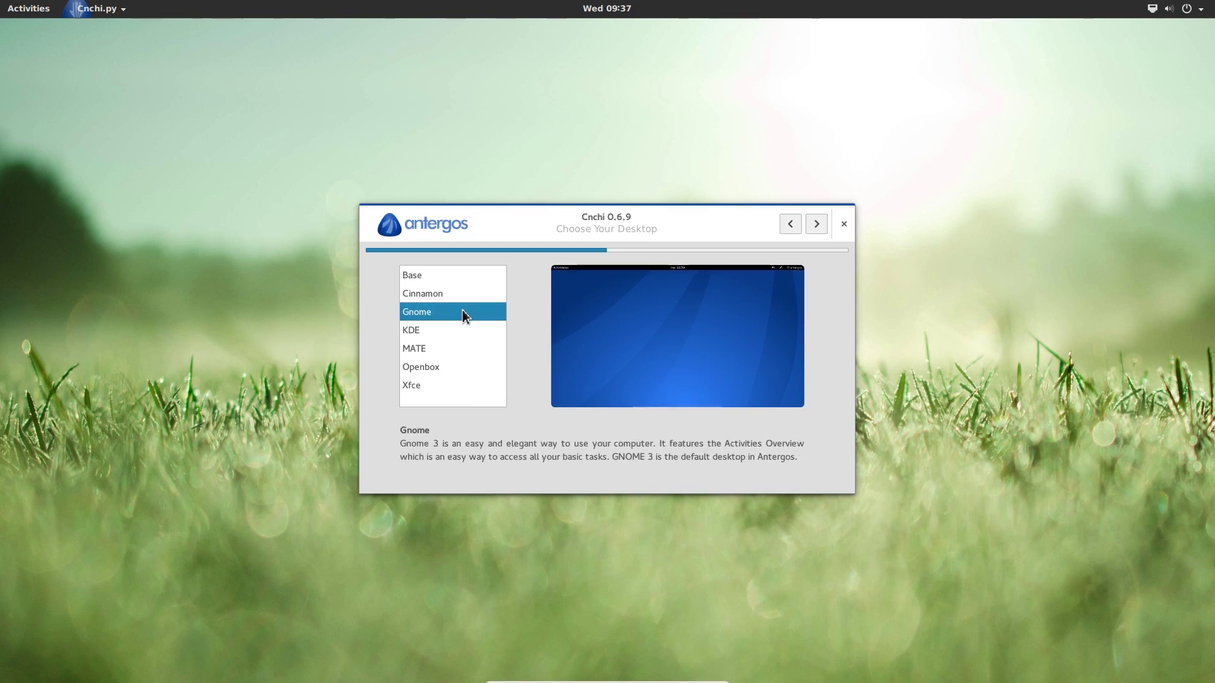
left_click(815, 226)
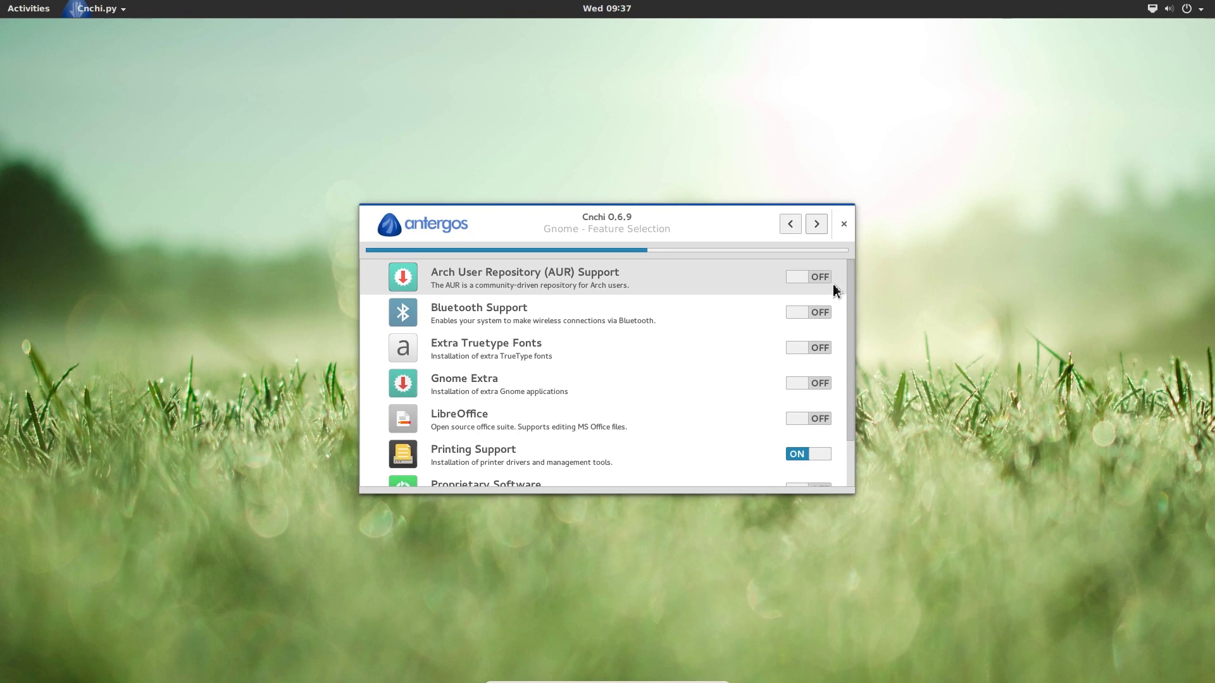
Switch on Arch User Repository (AUR) Support and scroll down the Gnome feature list
mouse_move(689, 283)
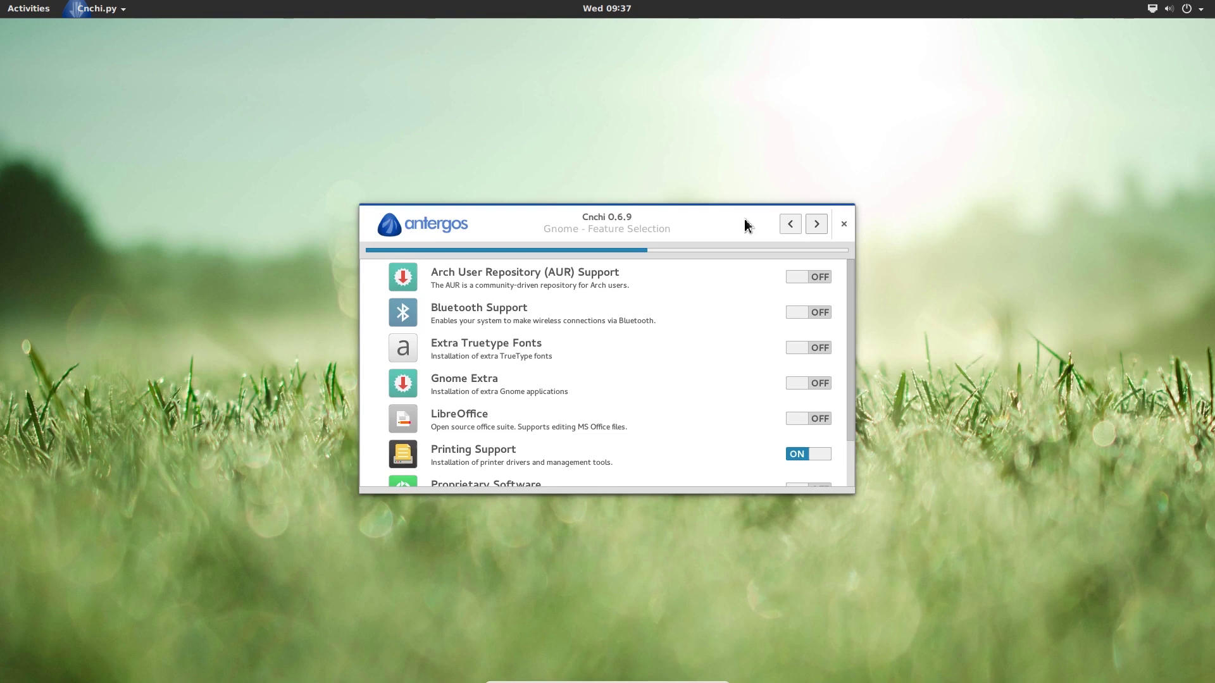
left_click(826, 279)
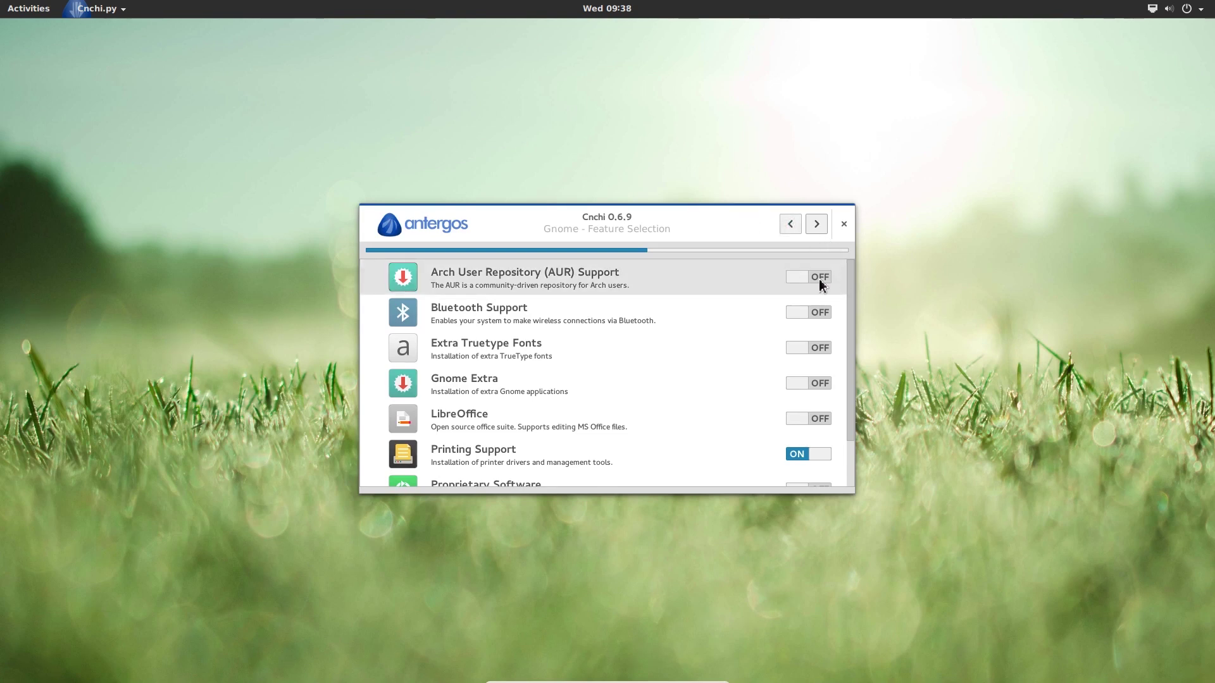
left_click(817, 282)
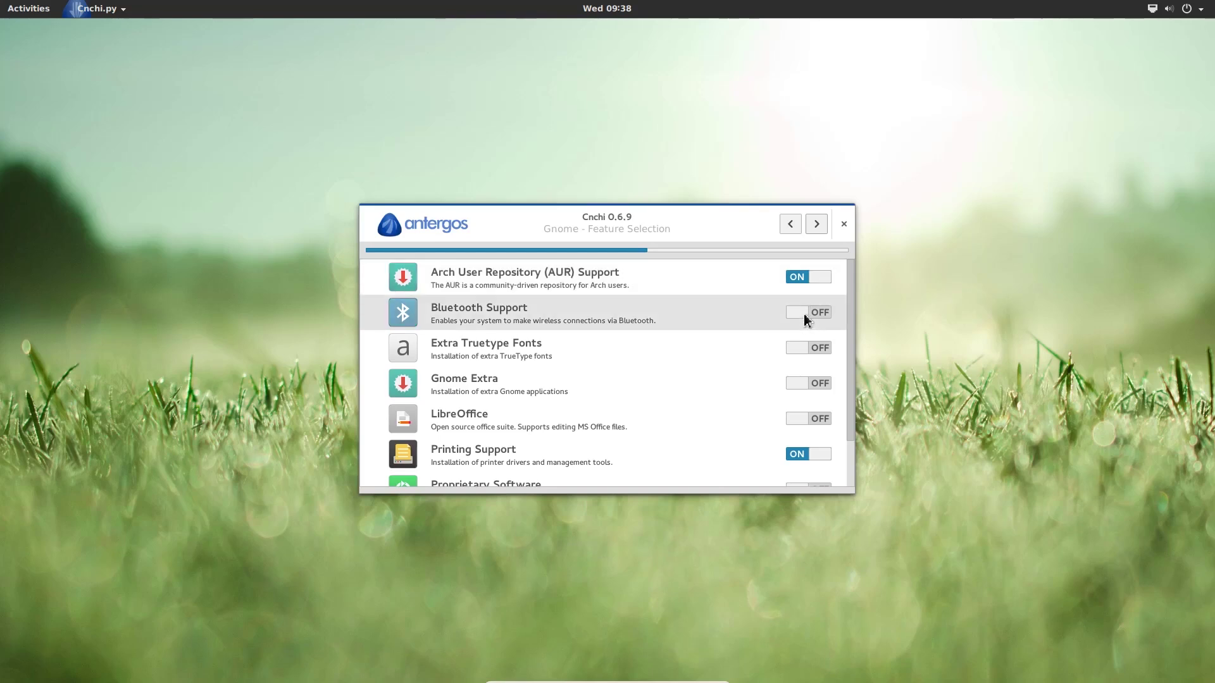
scroll(852, 320, "down", 1)
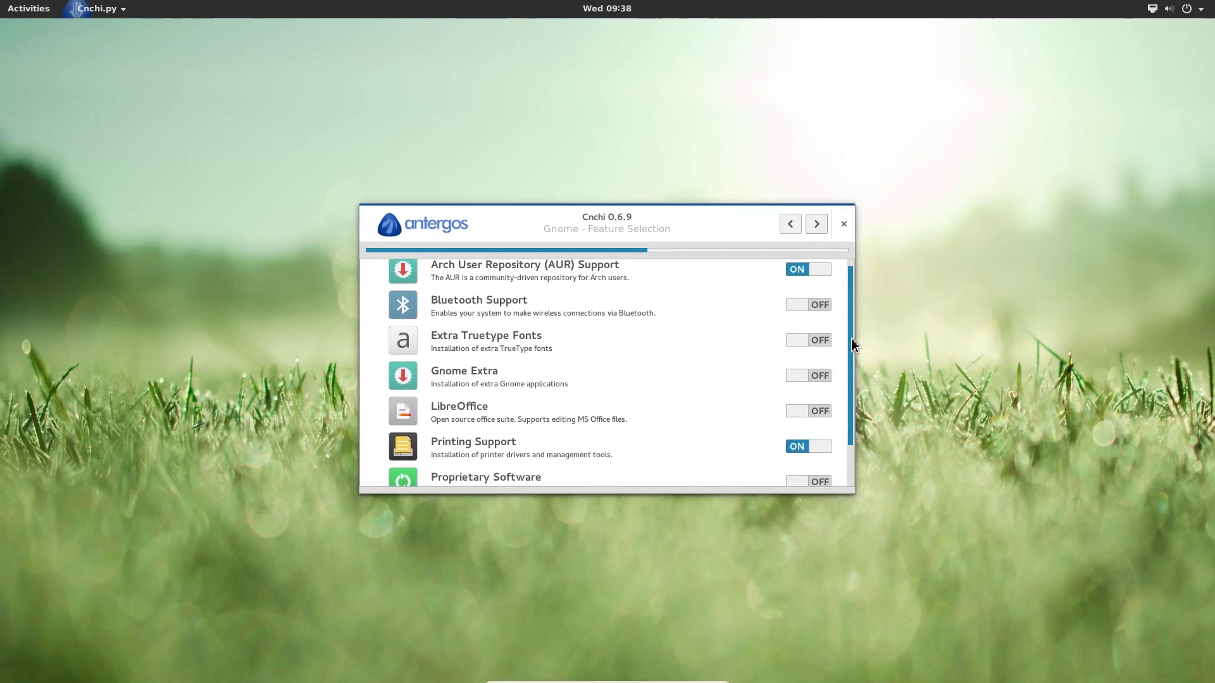
scroll(852, 339, "down", 2)
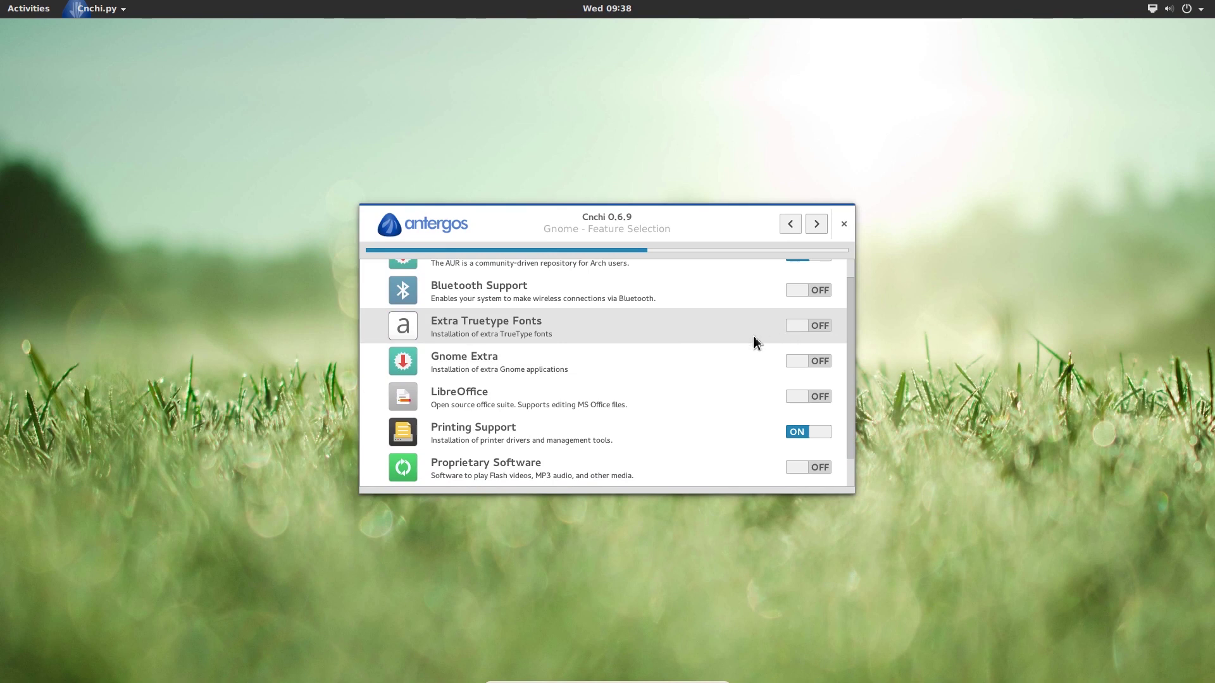
left_click_drag(849, 348, 850, 393)
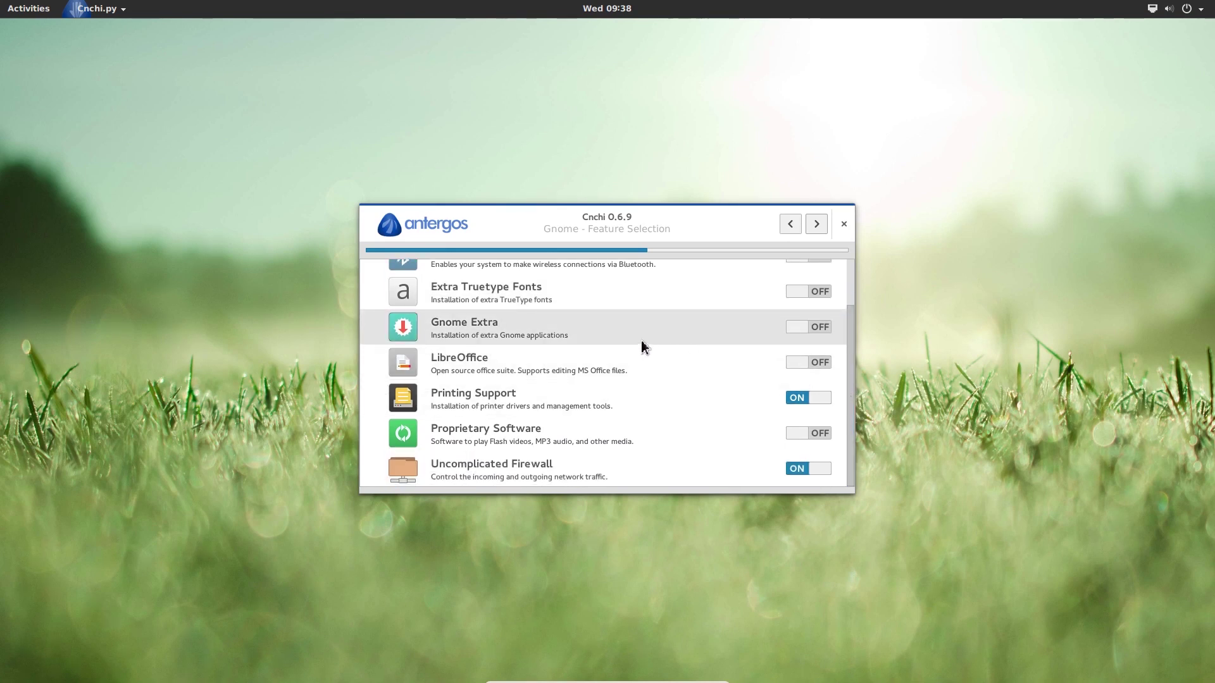
mouse_move(641, 345)
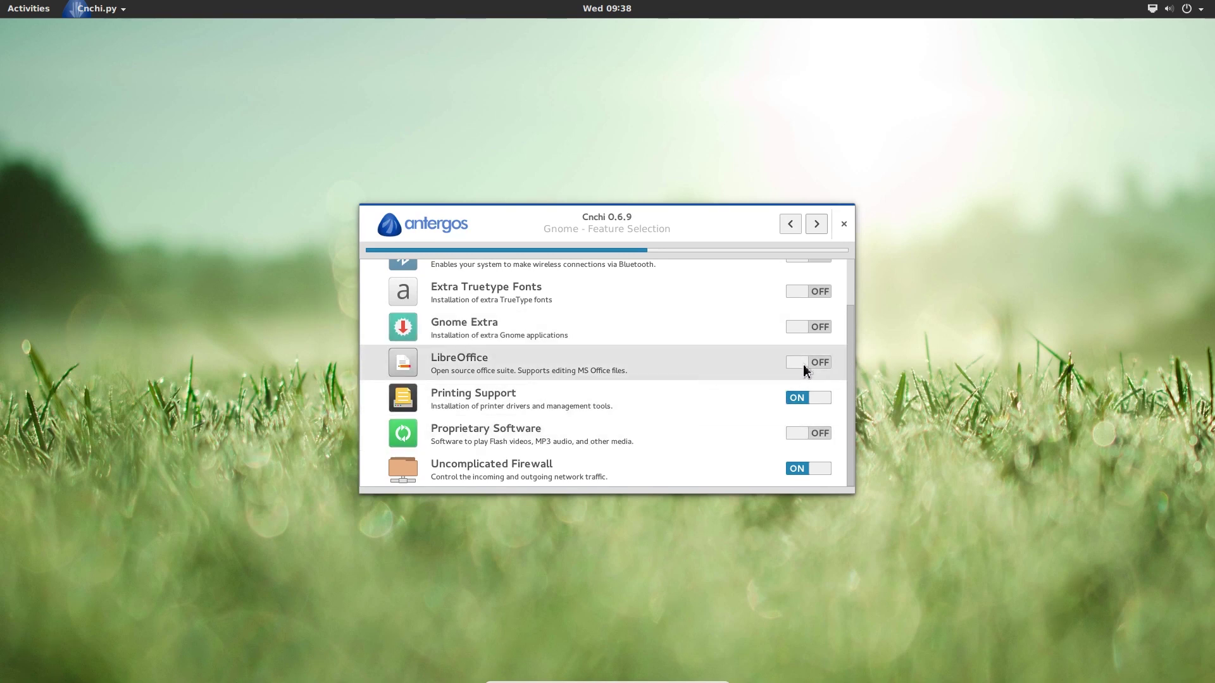
Turn Printing Support off and Proprietary Software on, then confirm the Gnome features
left_click(829, 397)
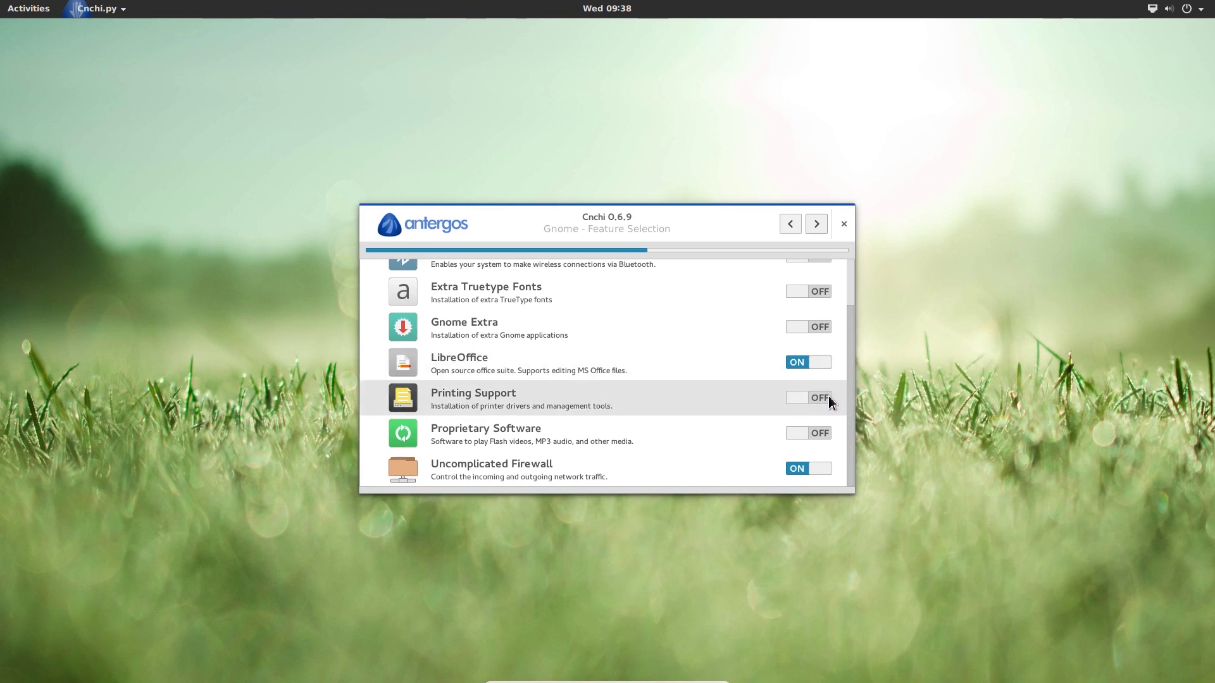
left_click(811, 434)
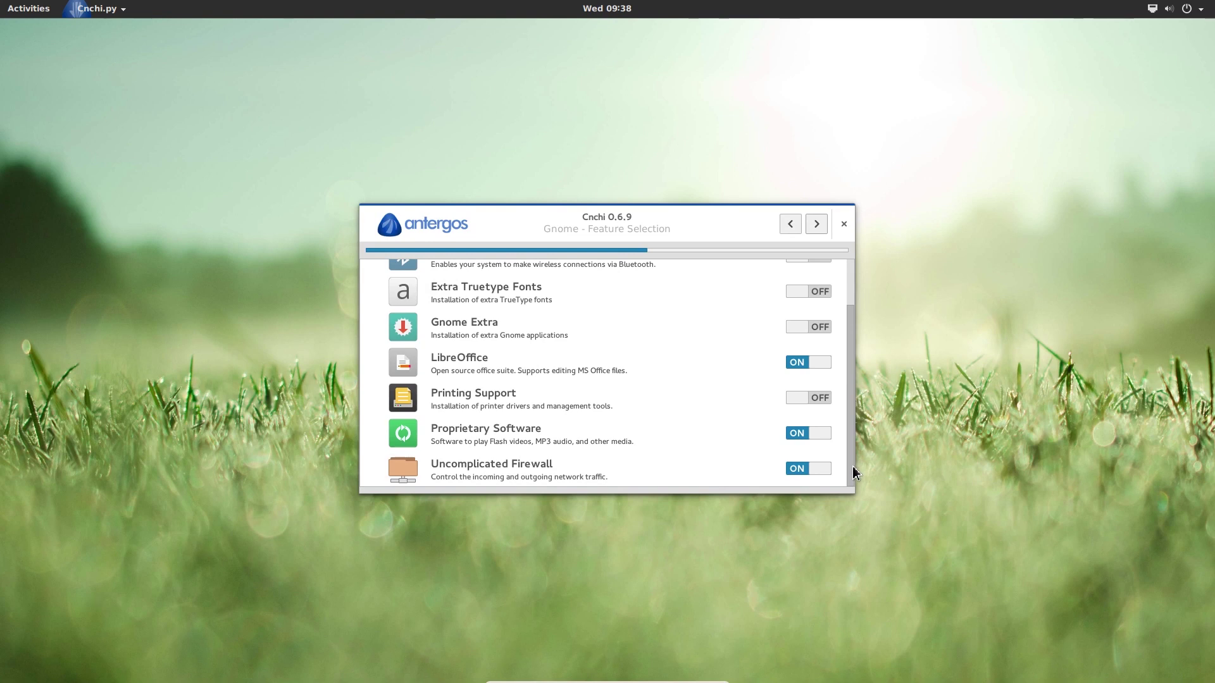
left_click(822, 230)
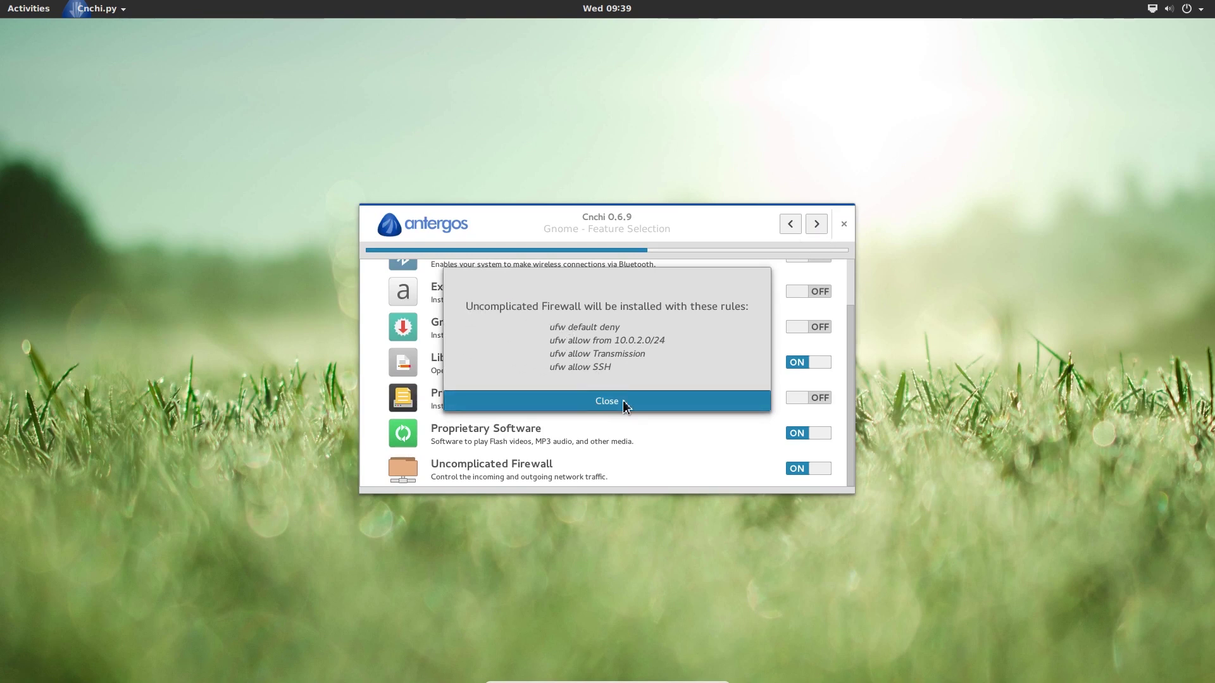
Close the Uncomplicated Firewall rules notice and the AUR disclaimer
left_click(590, 404)
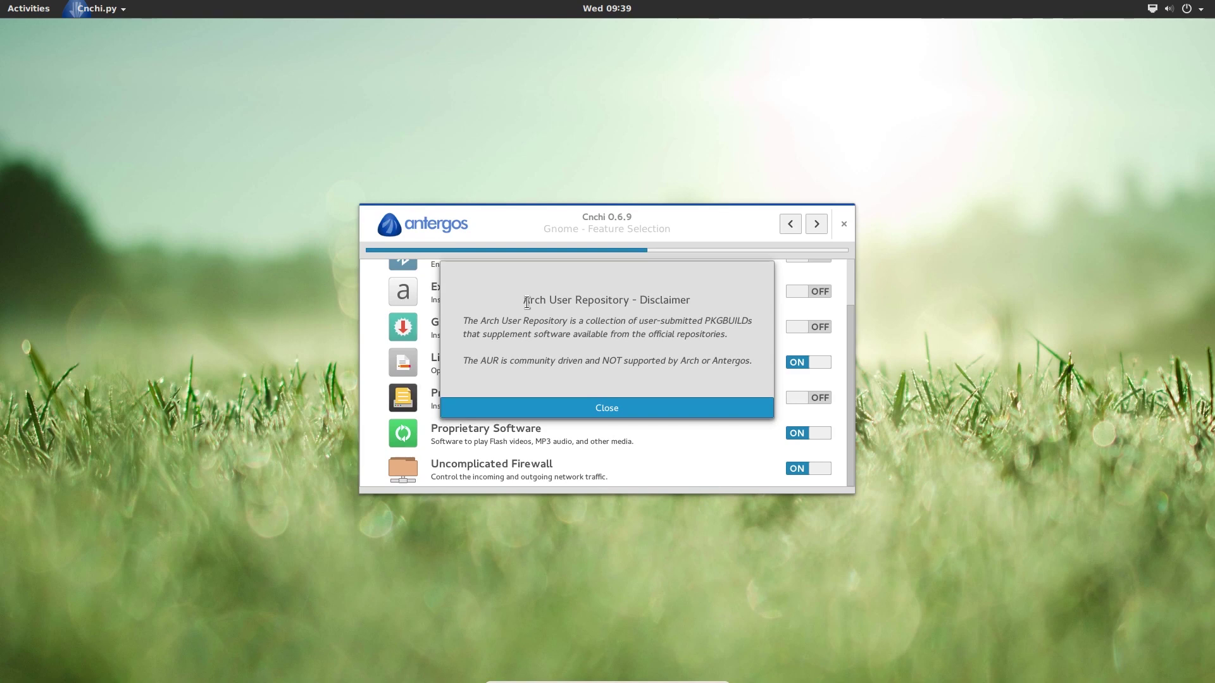
left_click(608, 410)
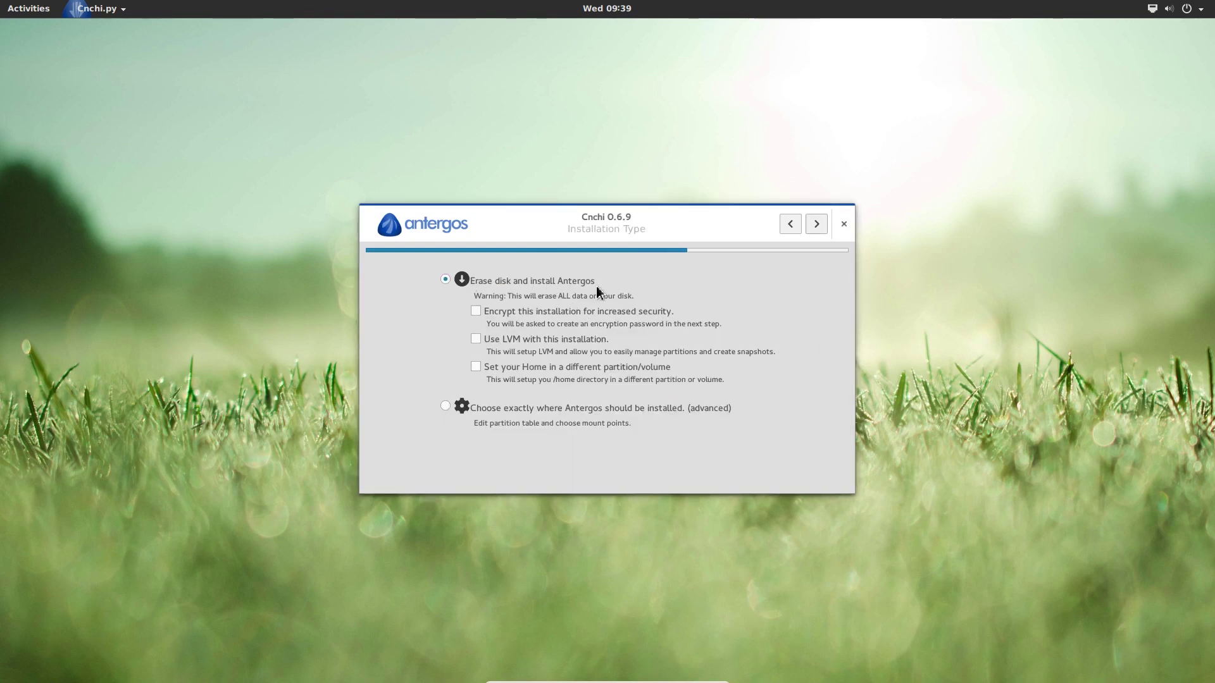
Erase the 12 GB VBOX HARDDISK using LVM and confirm wiping the drive
left_click(516, 342)
left_click(814, 232)
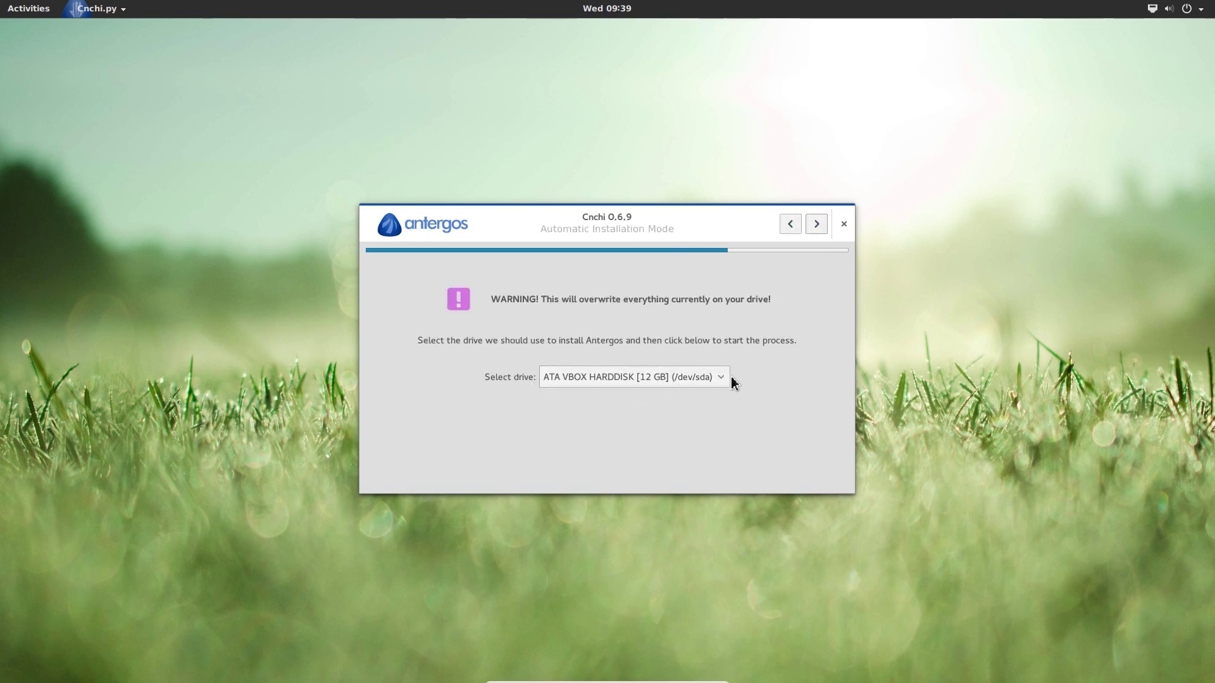
left_click(821, 225)
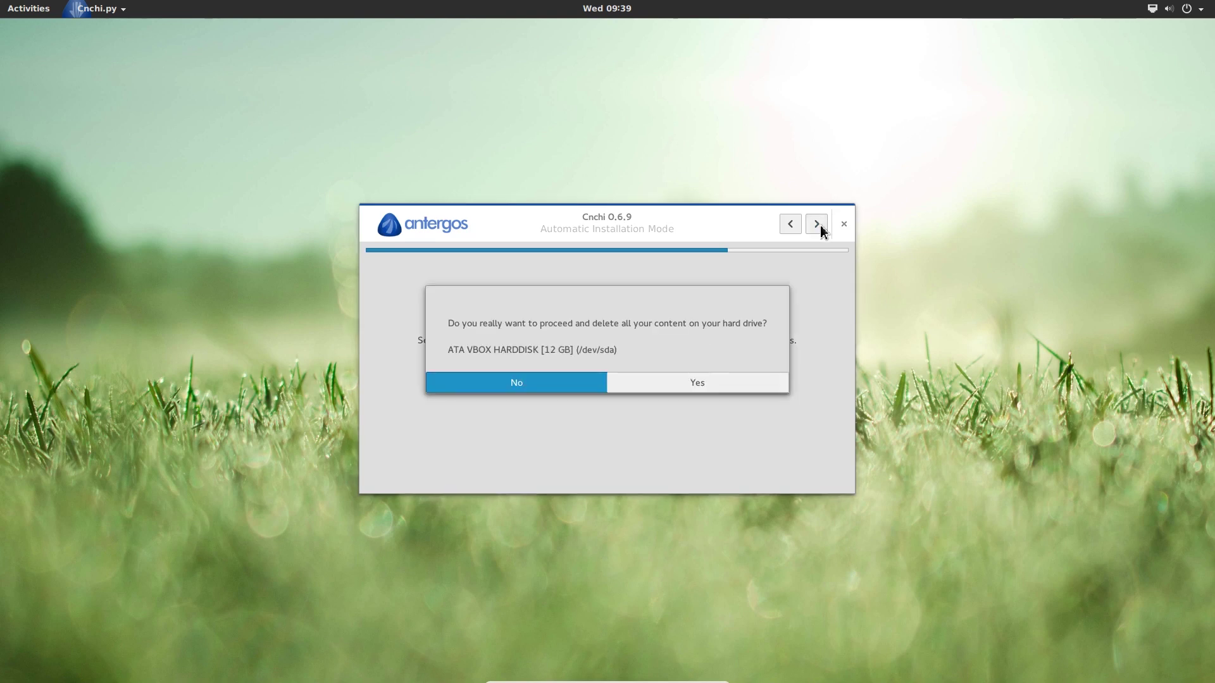
left_click(711, 388)
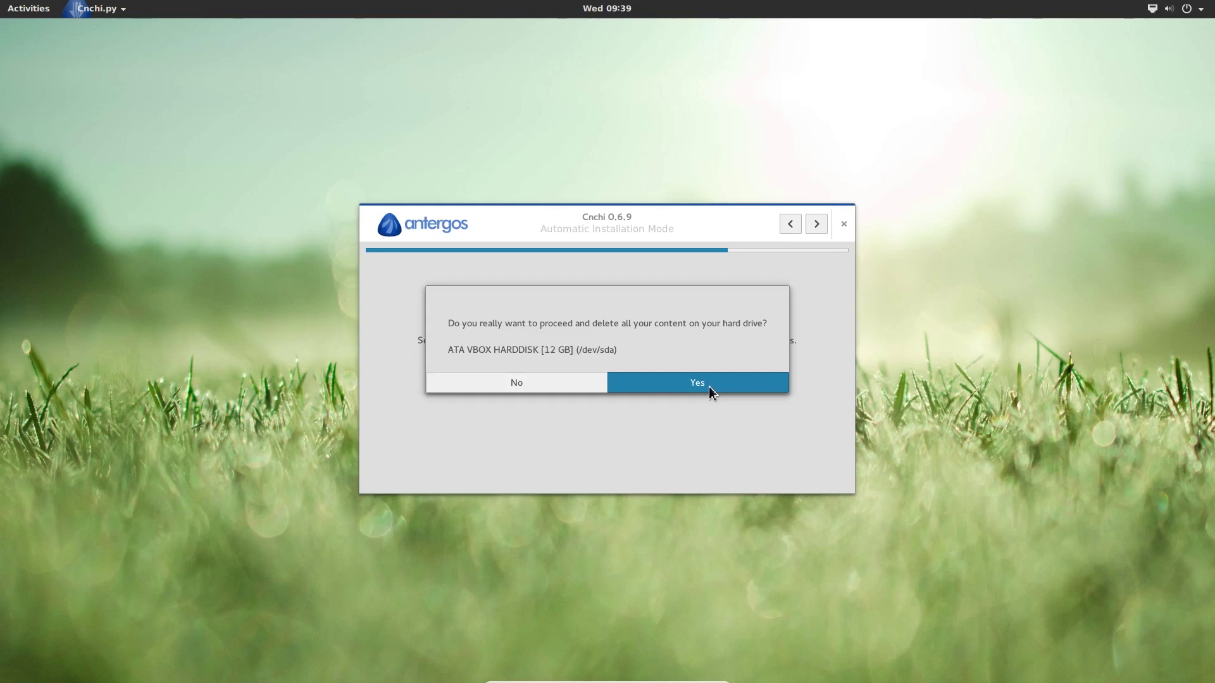
left_click(698, 383)
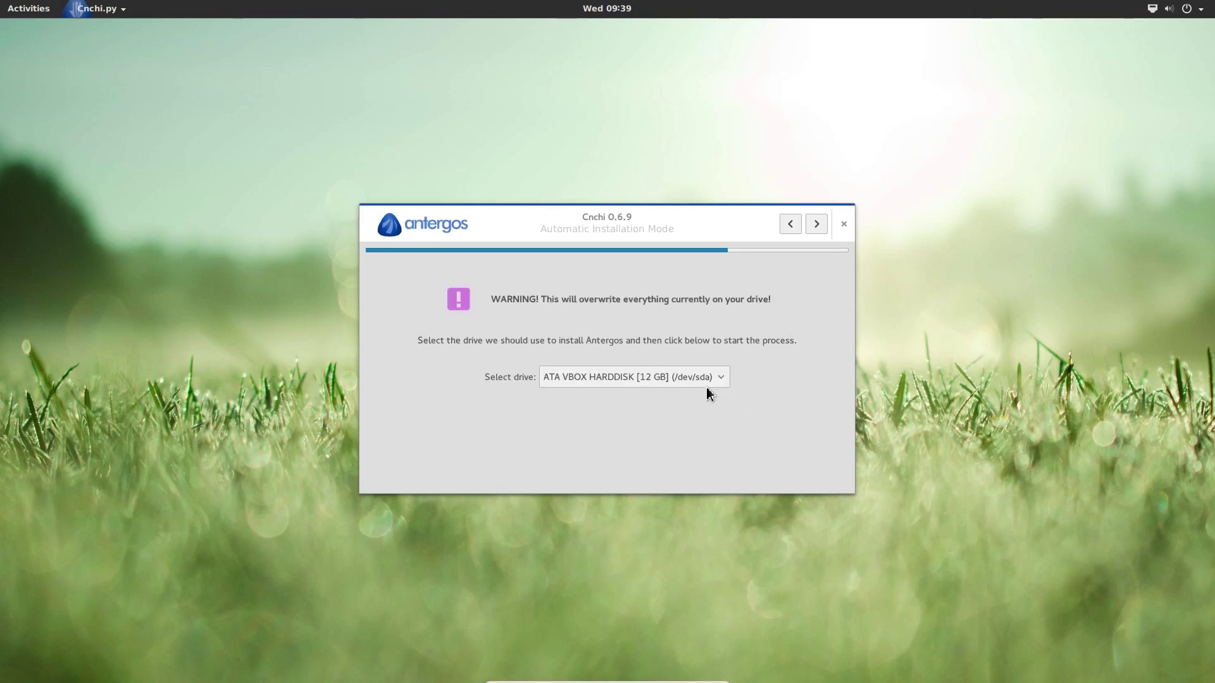
Enter the full name, computer name, username and matching password, then start the installation
left_click(646, 298)
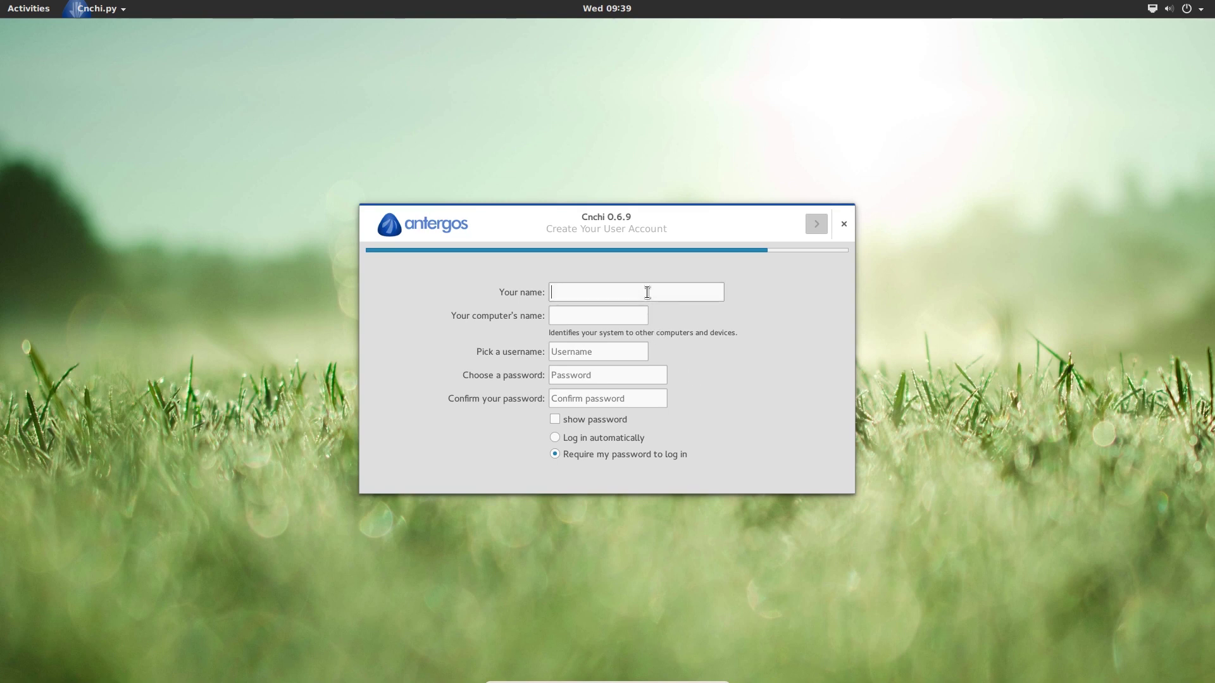
type("distofreak")
key("Tab")
type("df")
key("Tab")
type("distofreak")
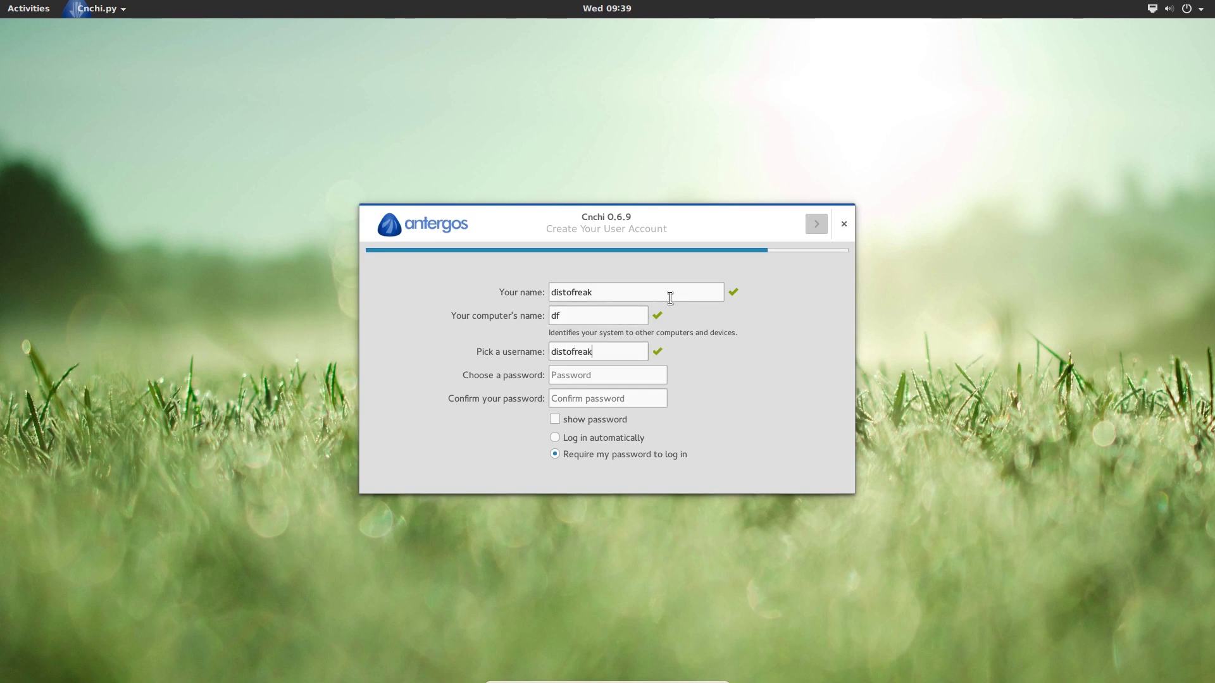
key("Tab")
type("••••••")
key("Tab")
type("••••••")
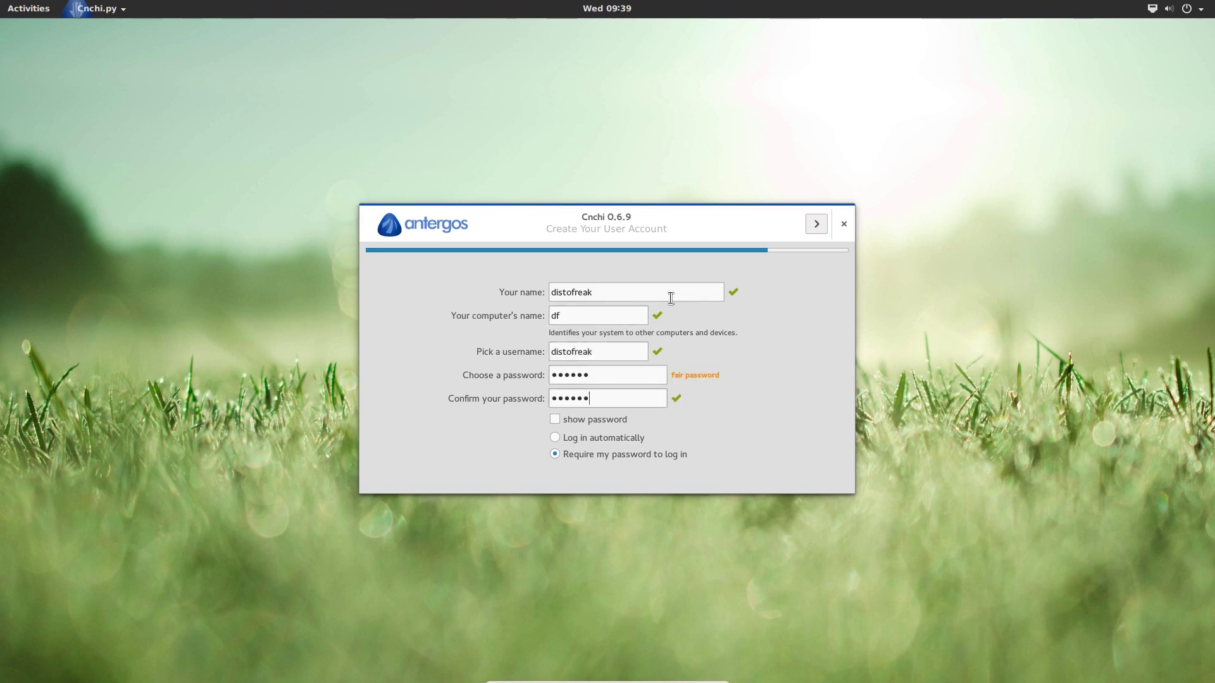
left_click(815, 230)
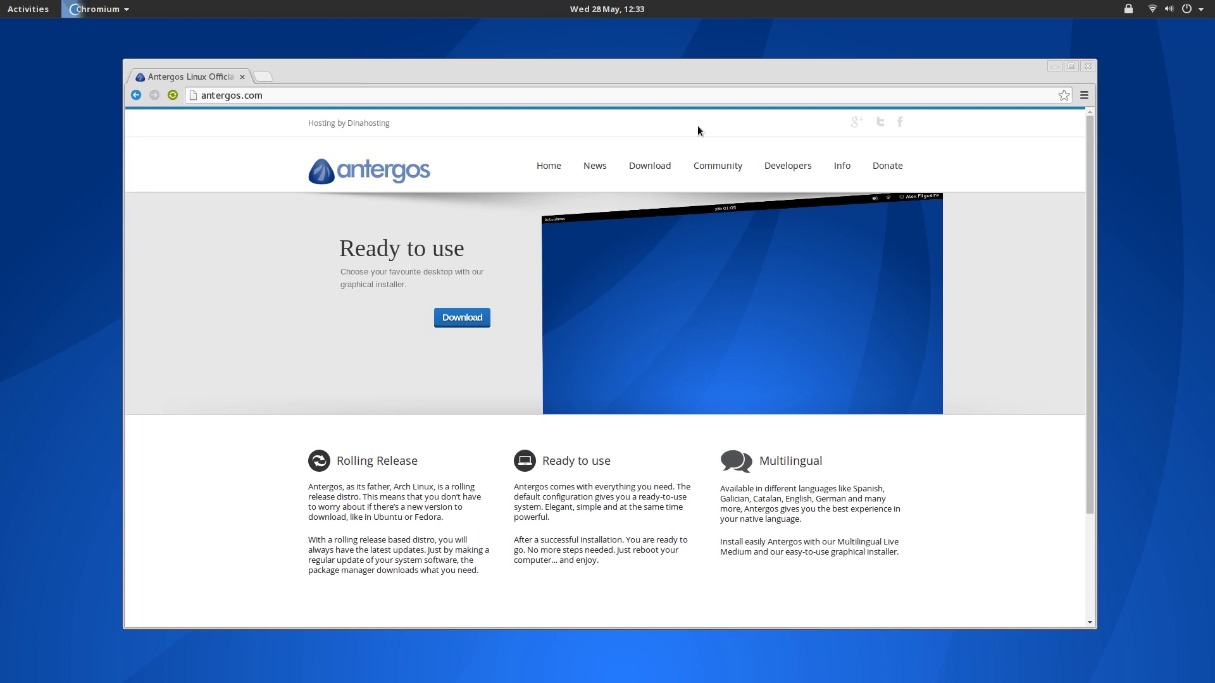
Launch Terminal from the Activities search and centre its window
left_click(32, 12)
type("terminal")
key("Return")
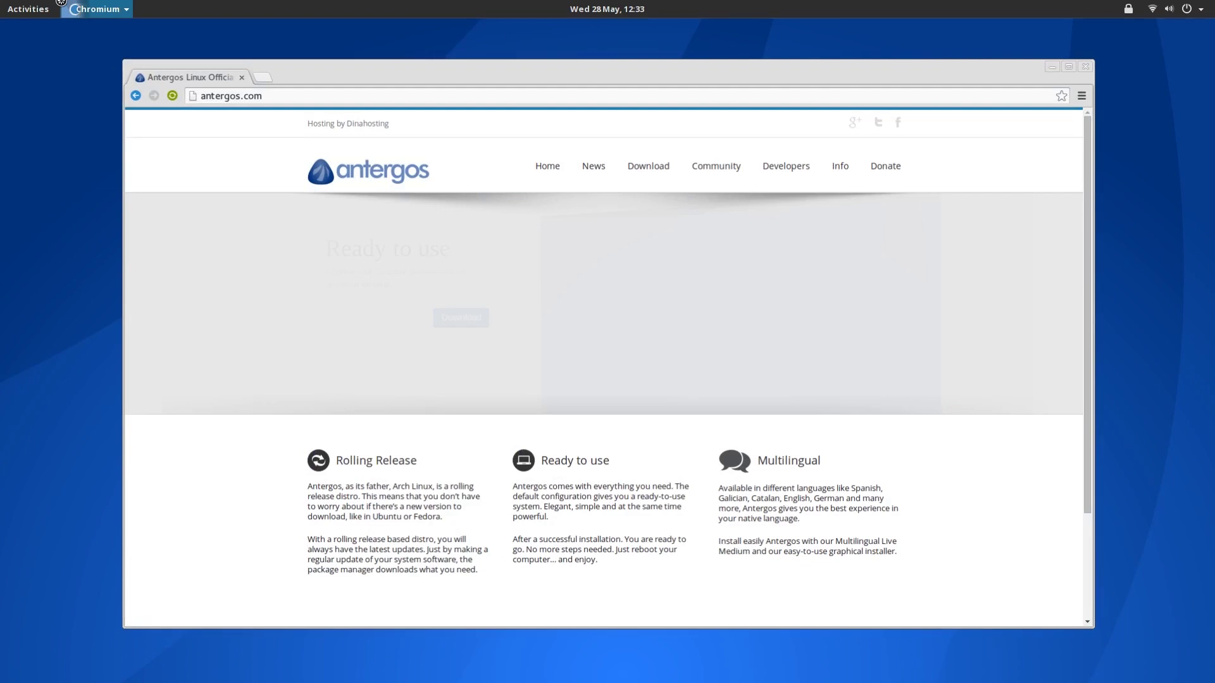
left_click_drag(215, 27, 542, 151)
Run uname -a and gnome-session --version, then minimize Chromium
type("uname -")
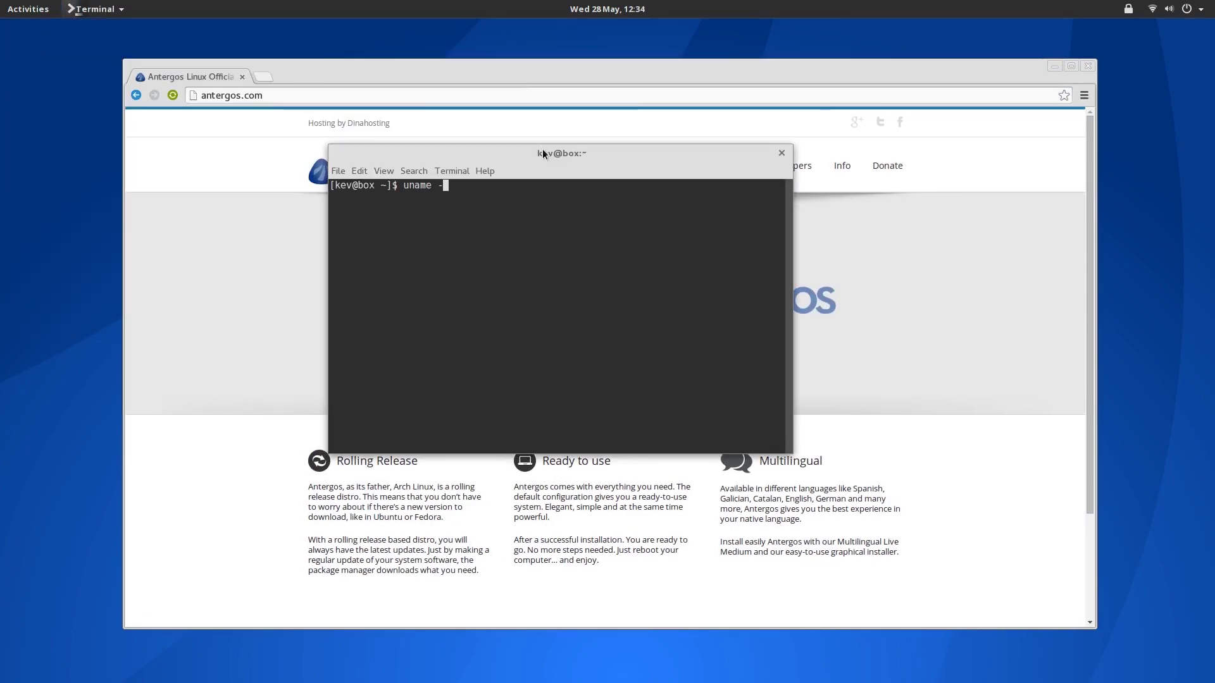
type("a")
key("Return")
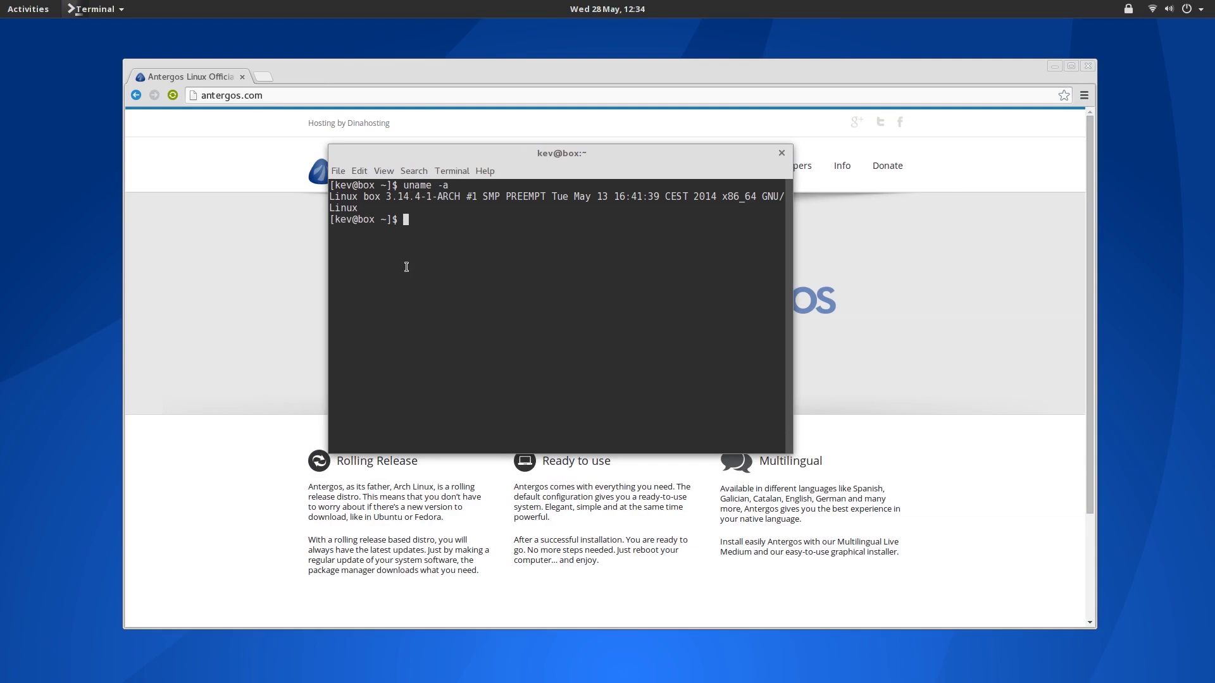
type("gnome-v")
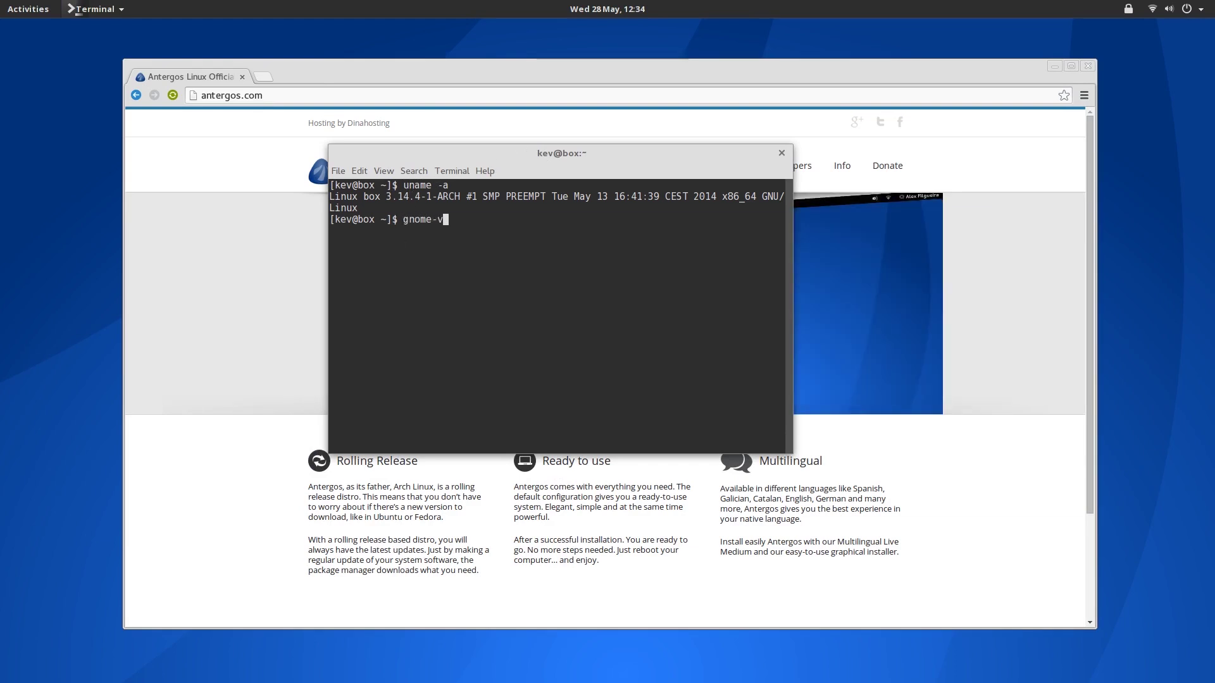
type("ession --version")
key("Return")
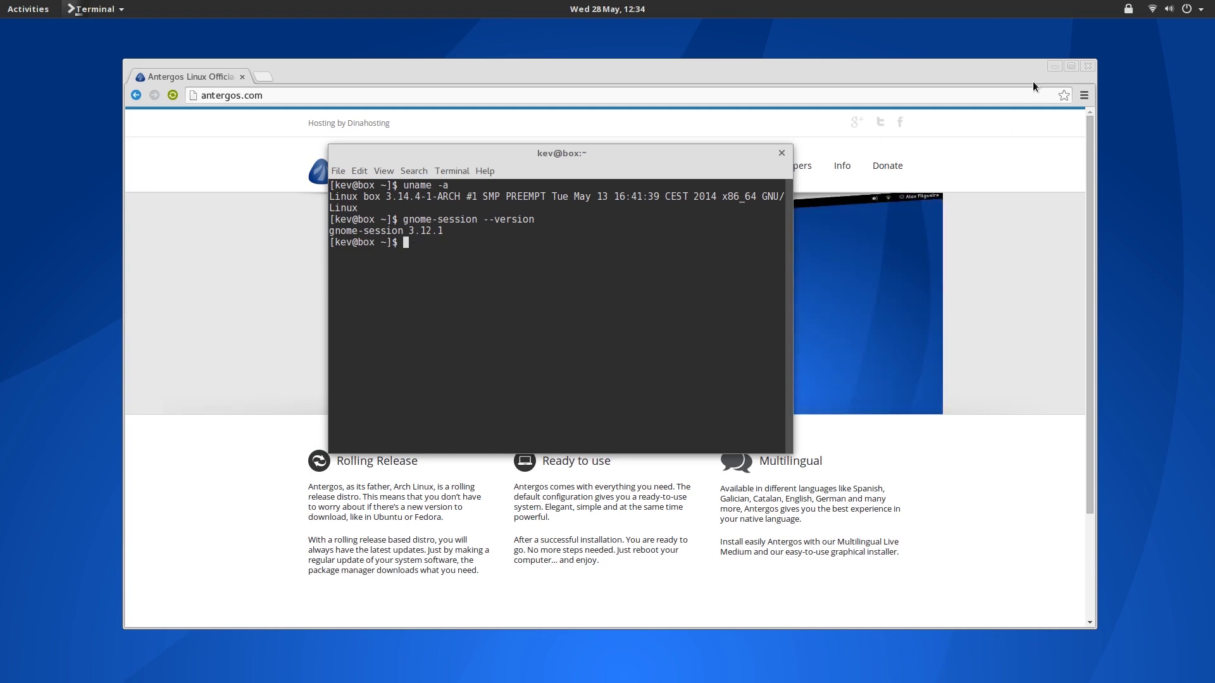
left_click(1055, 65)
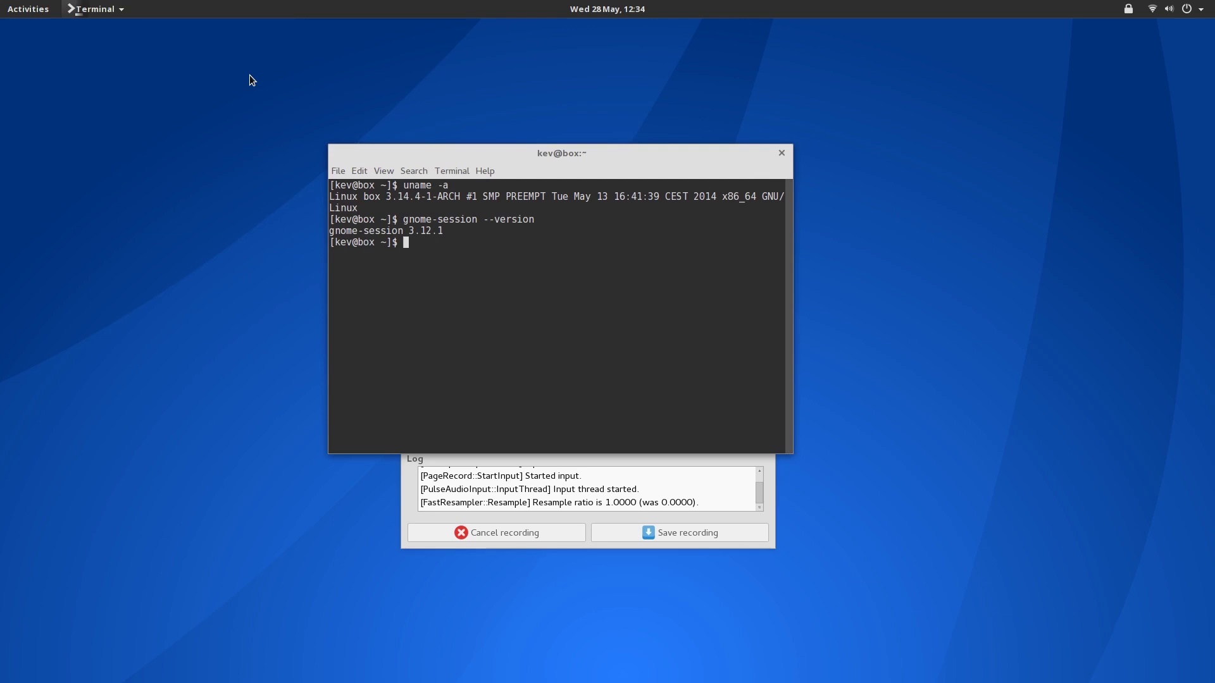
Launch Files from the overview, then move and enlarge its window
left_click(13, 9)
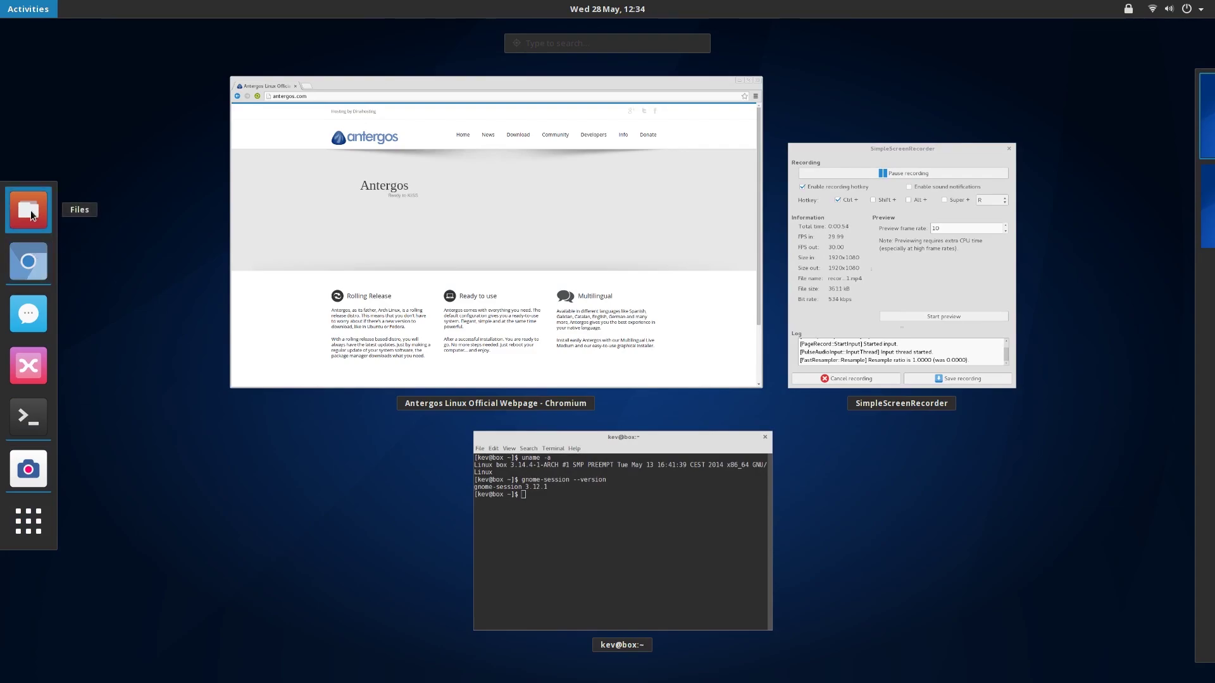
left_click(28, 212)
left_click_drag(559, 131, 461, 151)
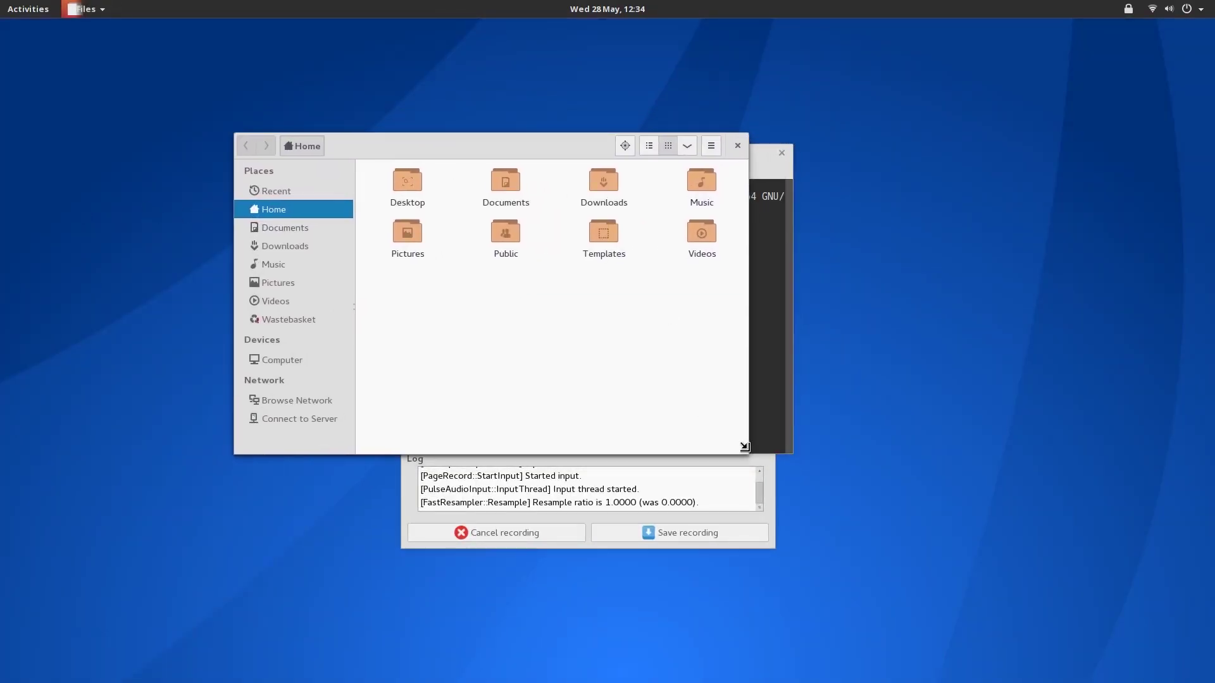
left_click_drag(747, 453, 985, 646)
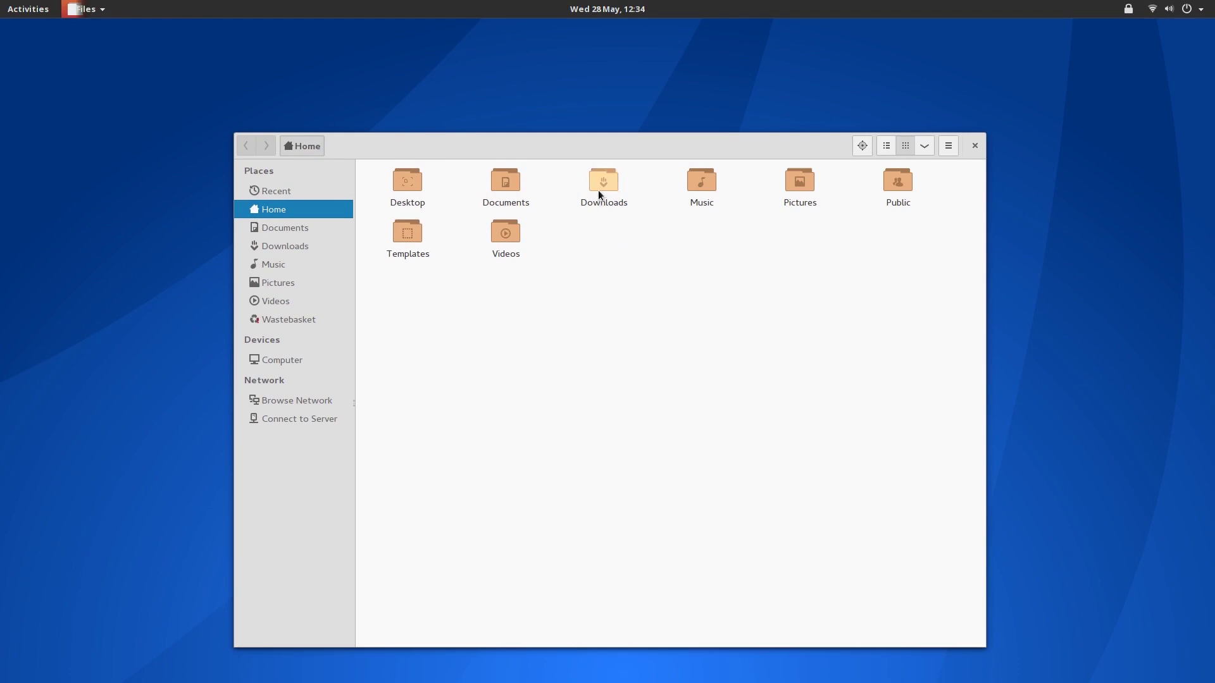
Browse Videos, Pictures, Downloads and Documents, return to Home, then switch to Chromium
left_click(290, 301)
left_click(291, 281)
left_click(288, 251)
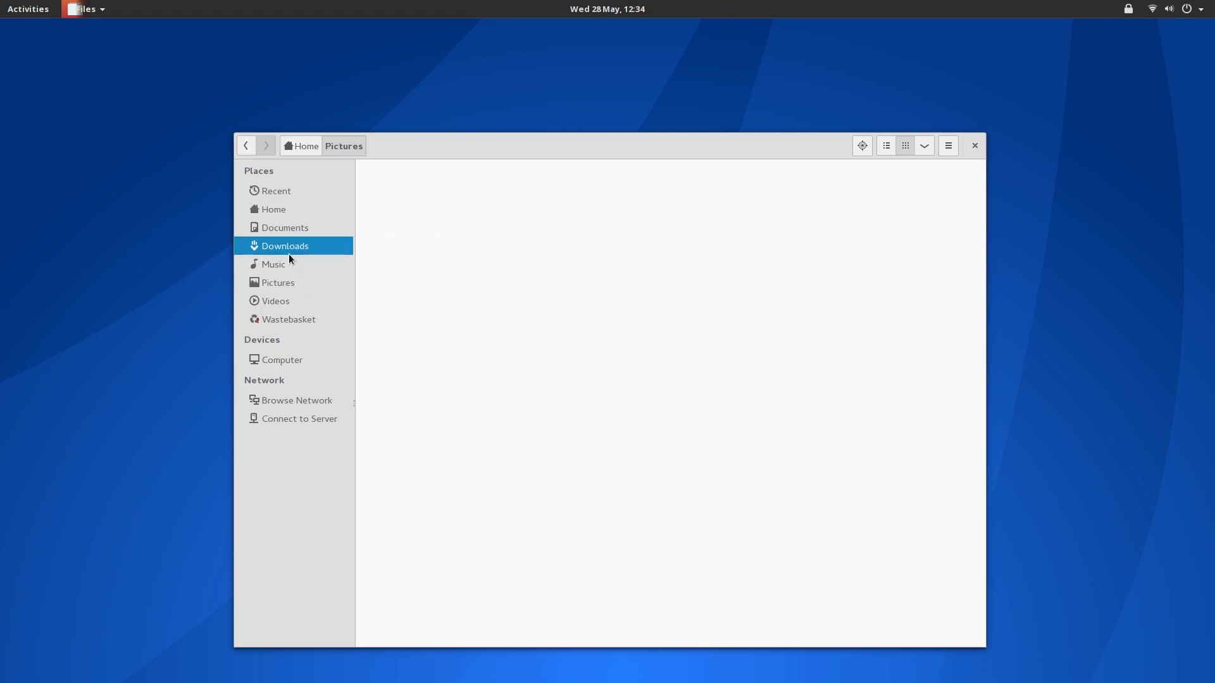
left_click(284, 227)
left_click(283, 211)
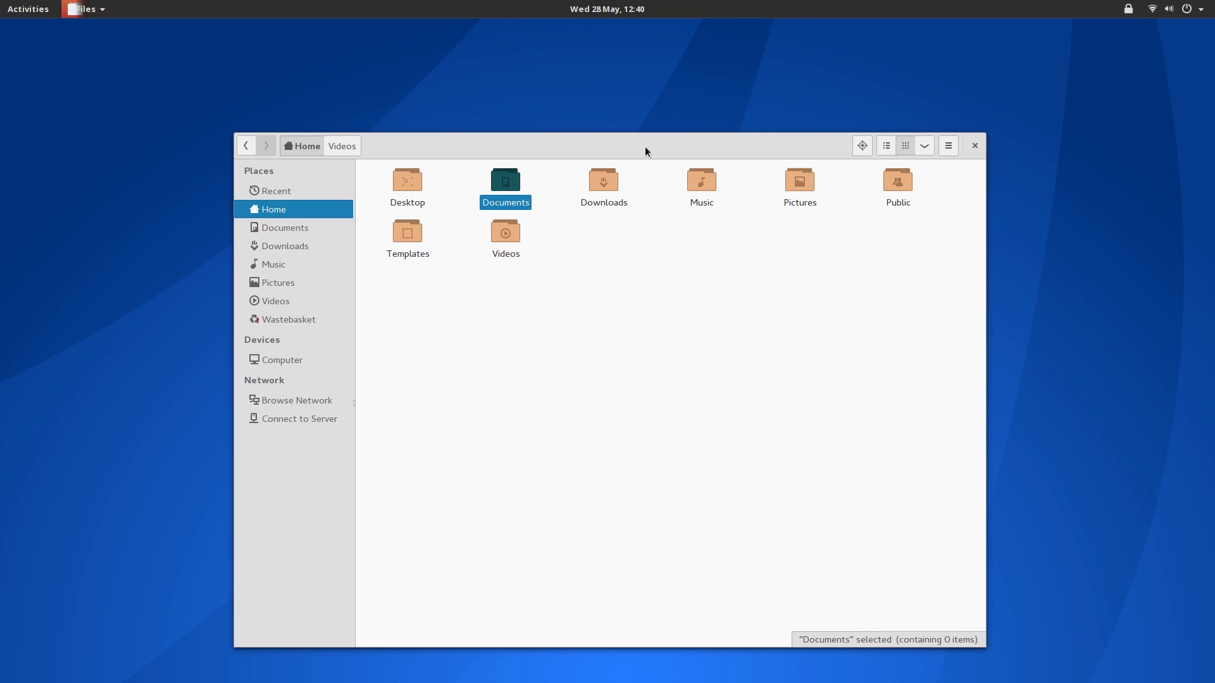
left_click_drag(645, 151, 650, 123)
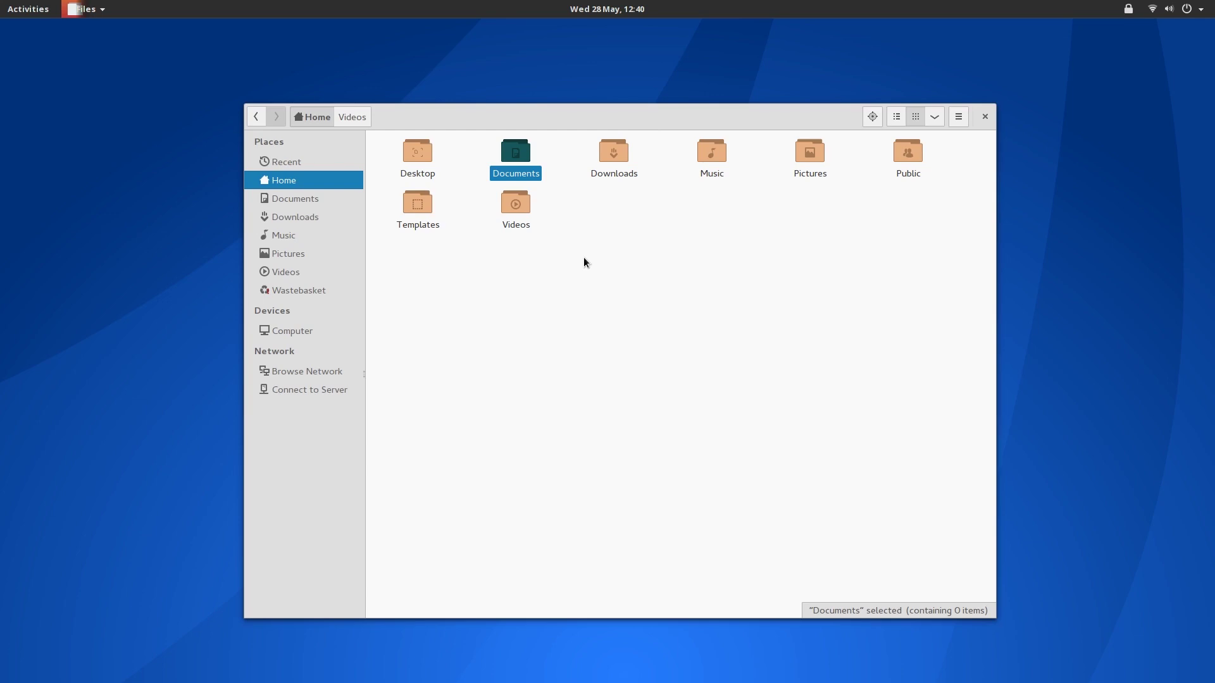
key("alt+Tab")
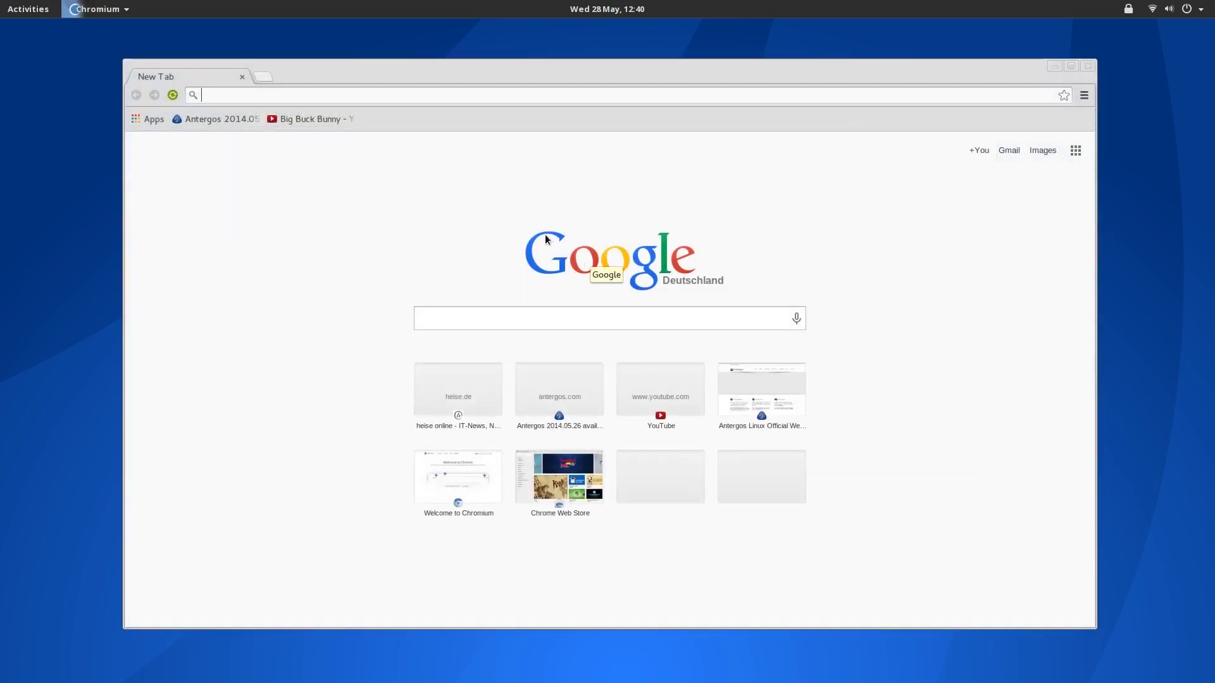
Play Big Buck Bunny from 1:34 in full screen, then exit, pause and close Chromium
left_click(317, 113)
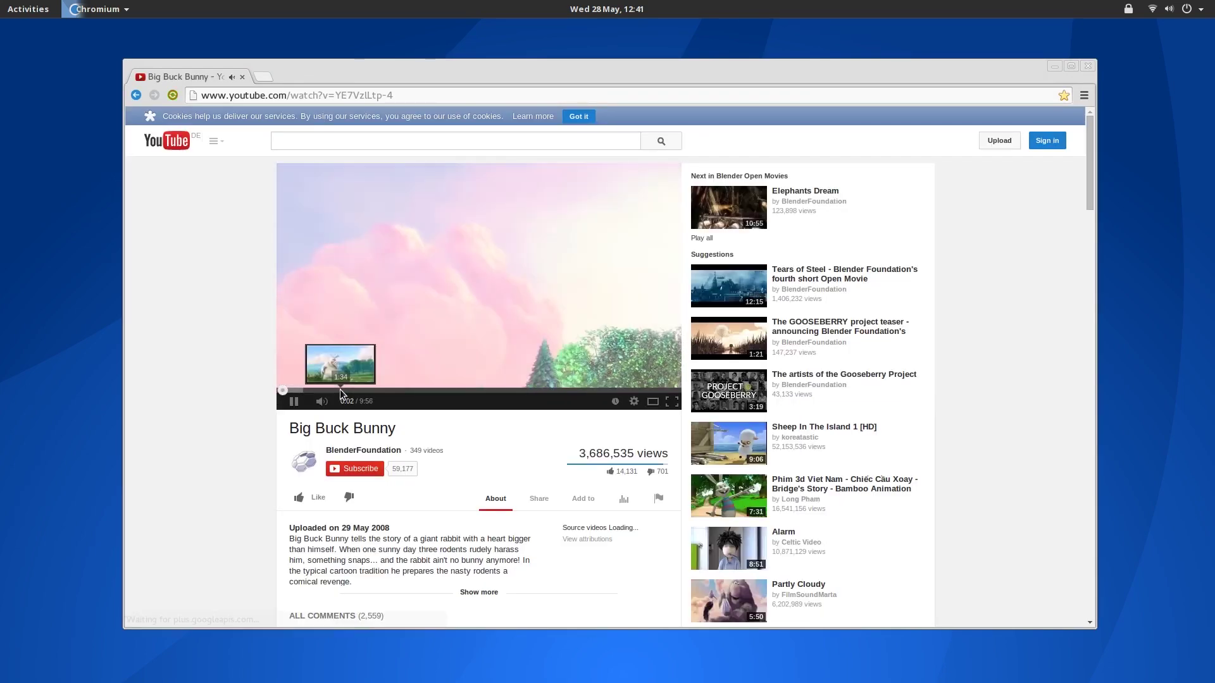
left_click(340, 390)
left_click(672, 401)
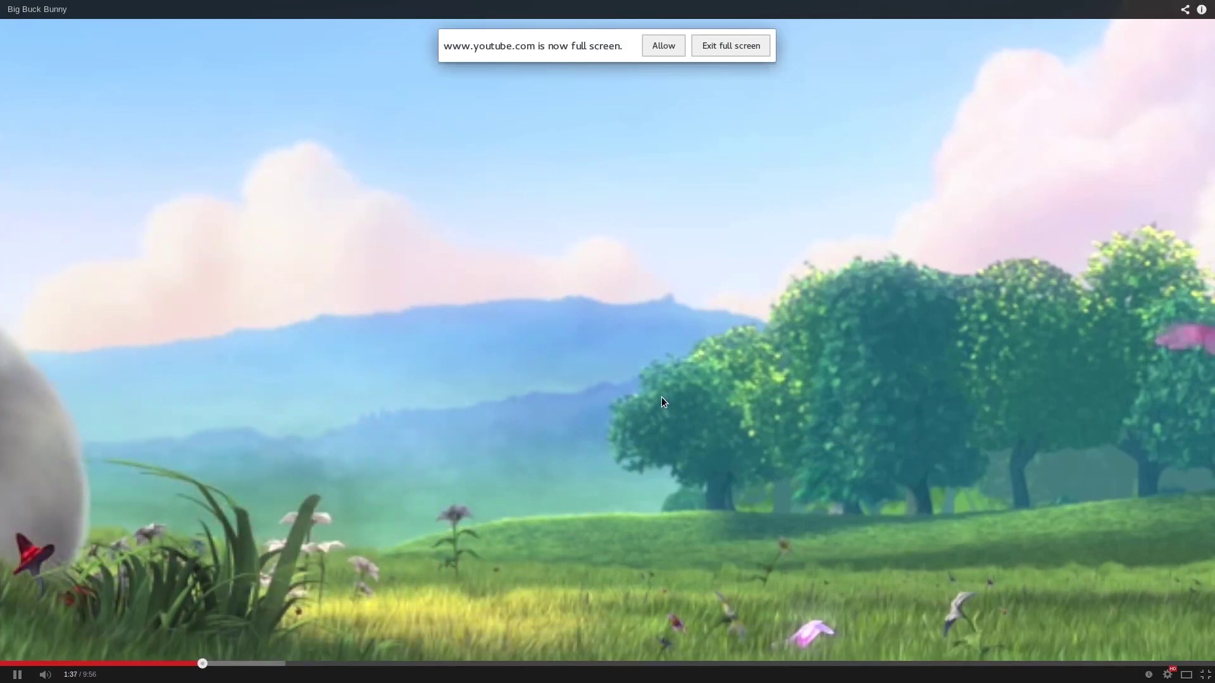
key("Escape")
left_click(582, 270)
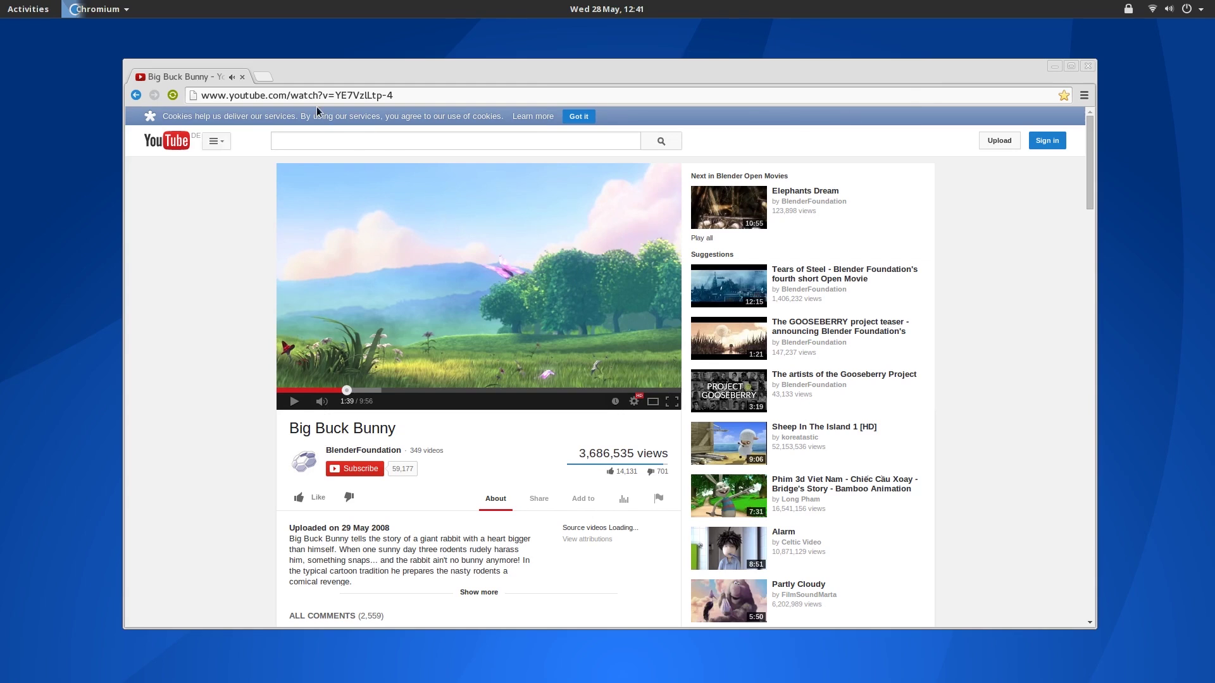
left_click(1088, 66)
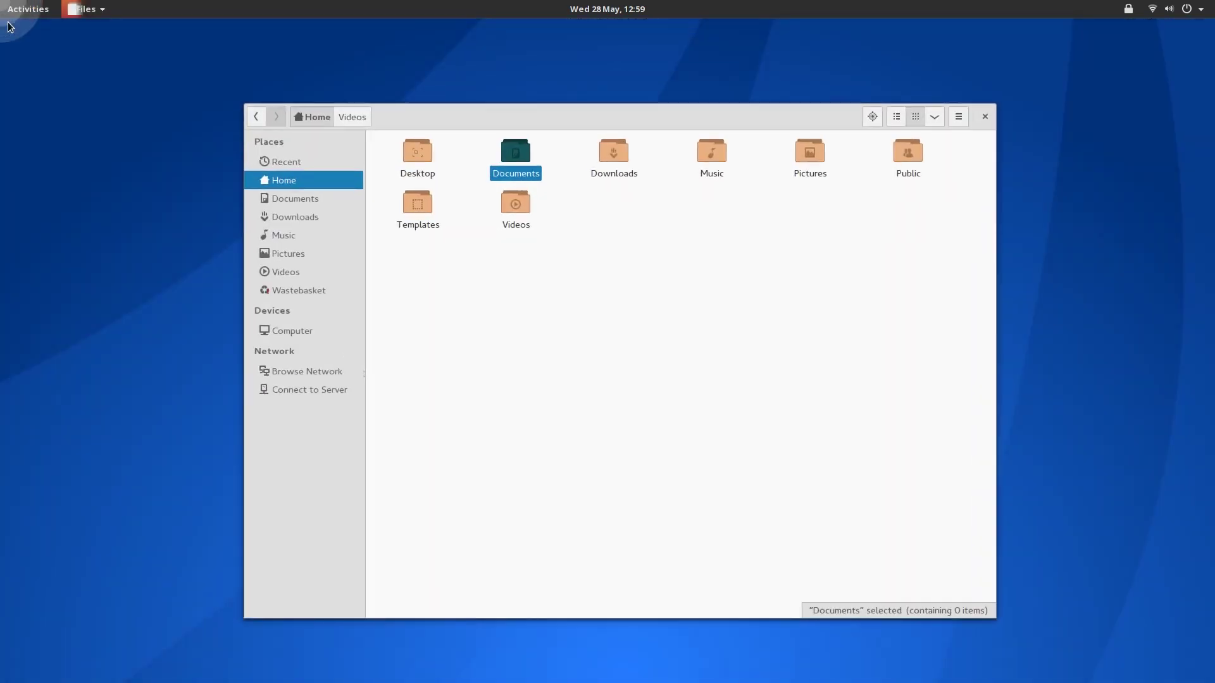
Browse both pages of the Activities application grid and launch gedit with a blank document
left_click(2, 4)
left_click(17, 541)
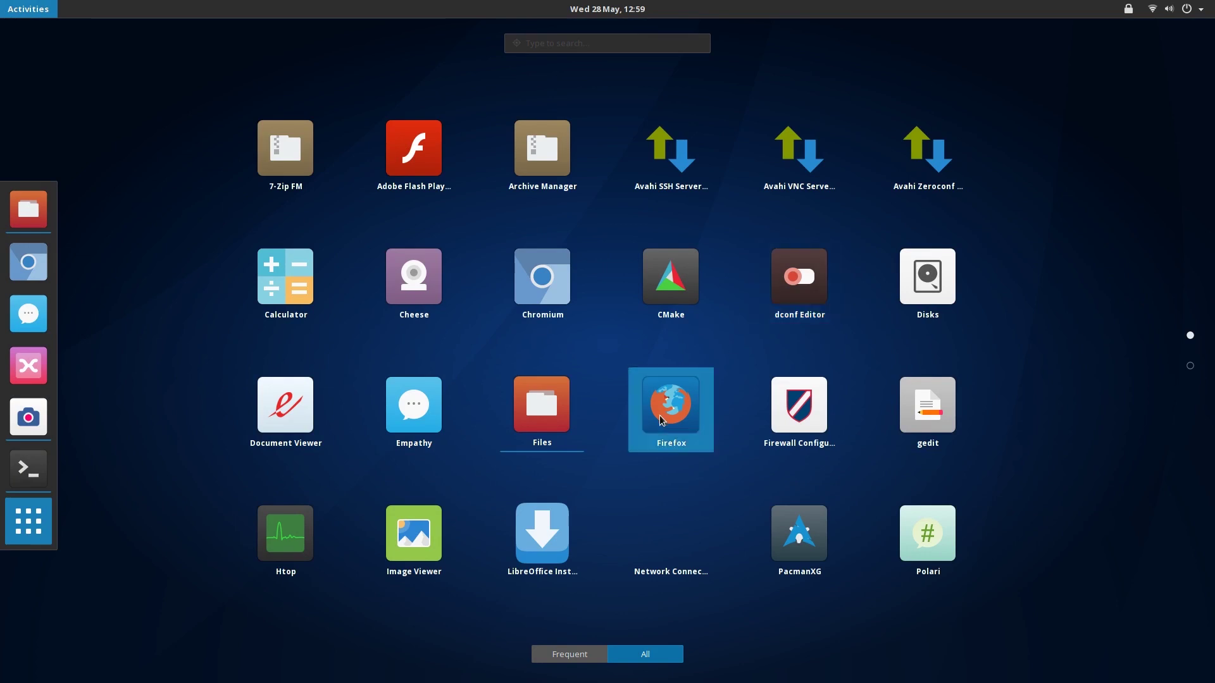
scroll(788, 386, "down", 1)
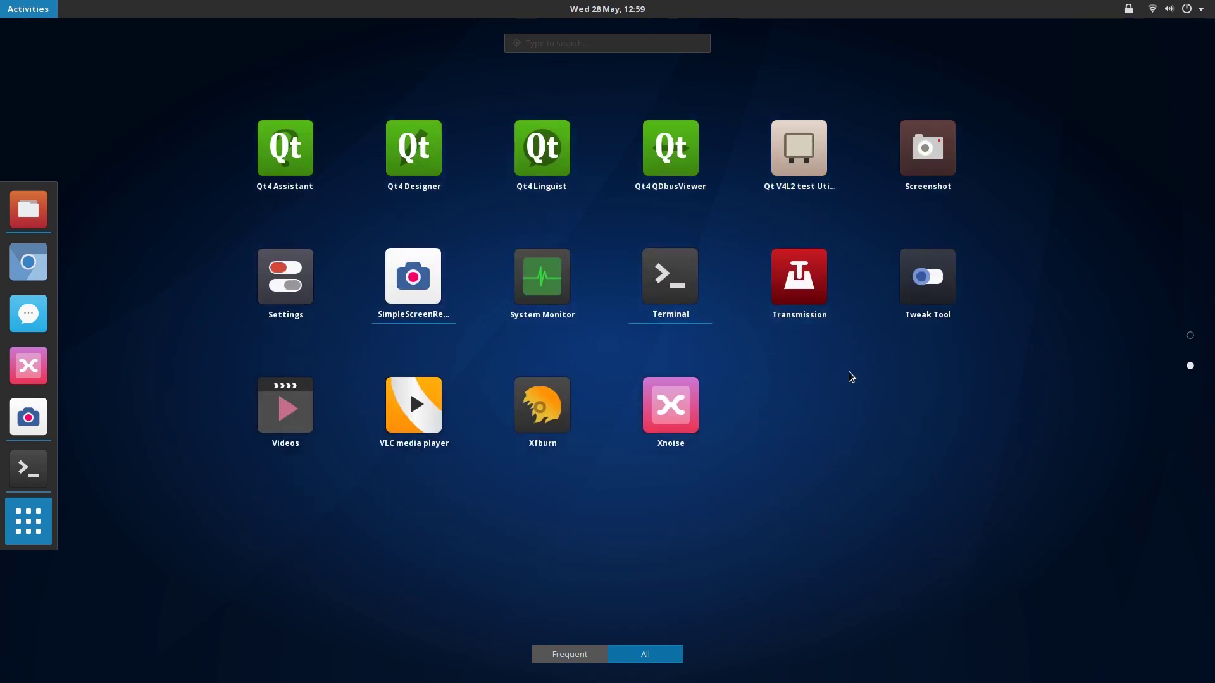
scroll(833, 376, "up", 1)
left_click(955, 456)
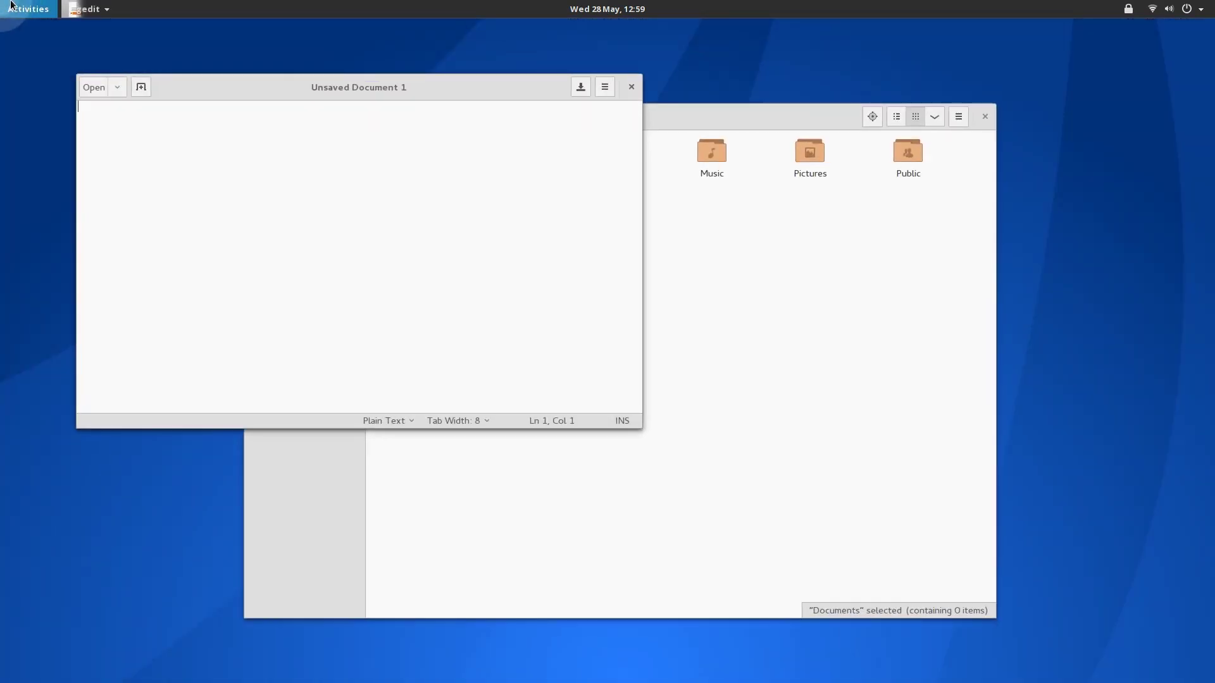
Reopen the All applications grid and scroll through its pages again
mouse_move(10, 3)
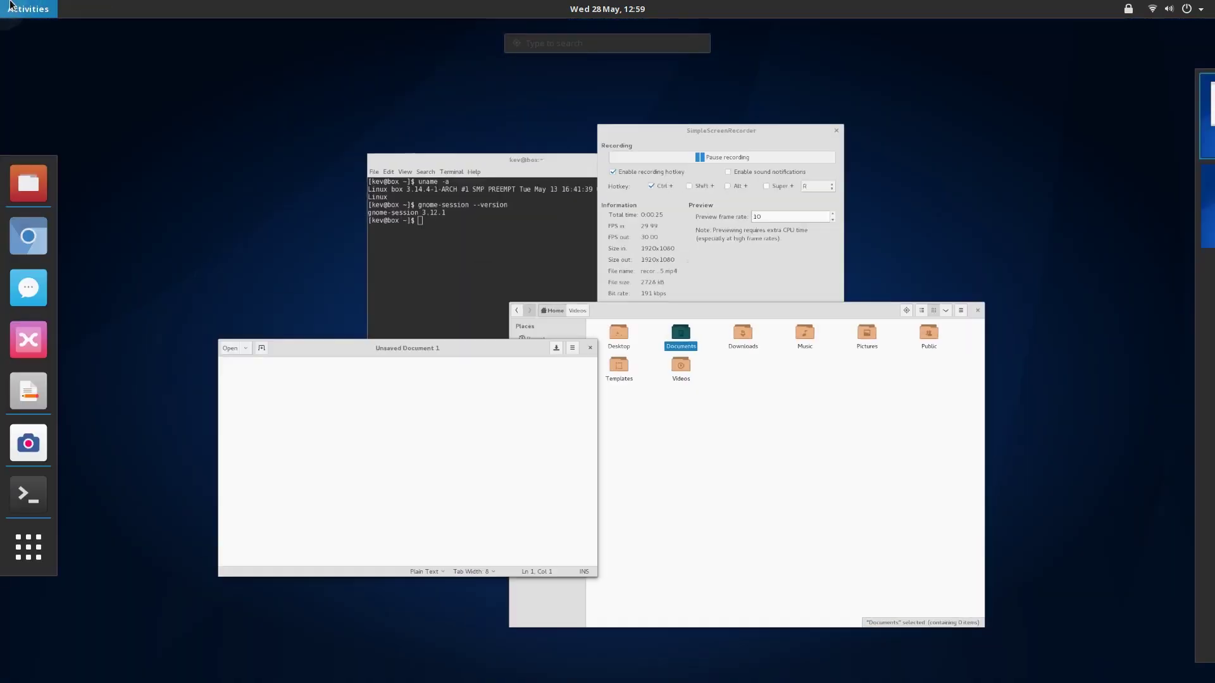
left_click(27, 548)
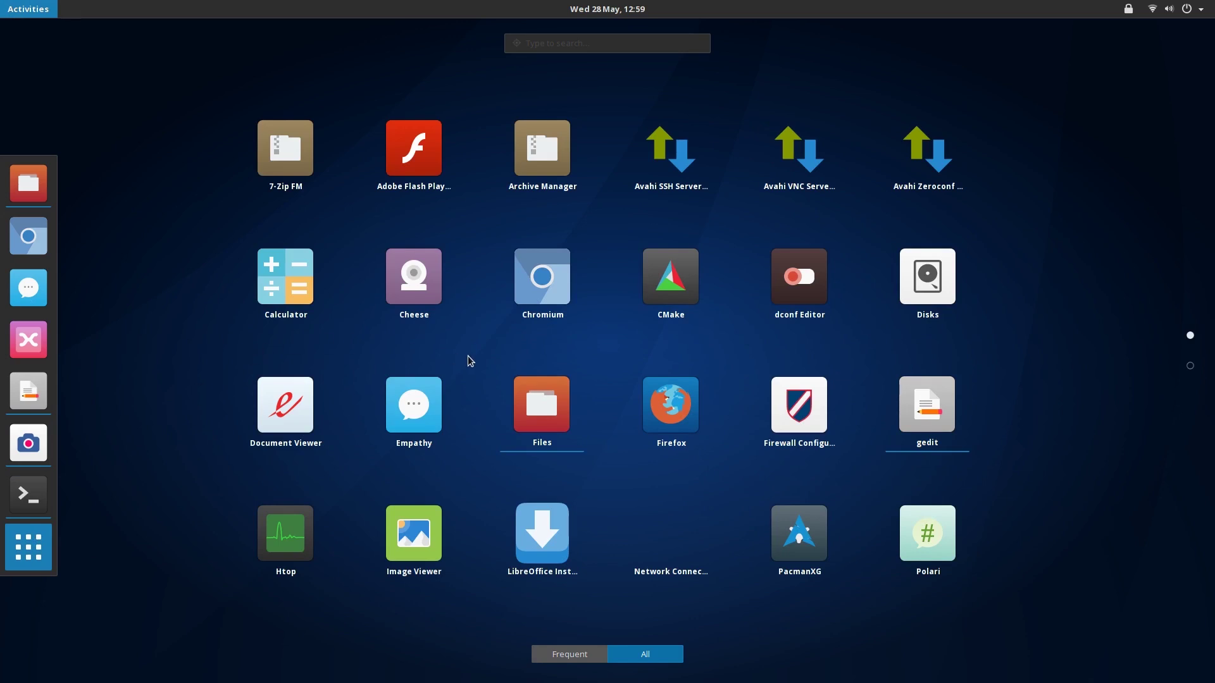
scroll(484, 348, "down", 1)
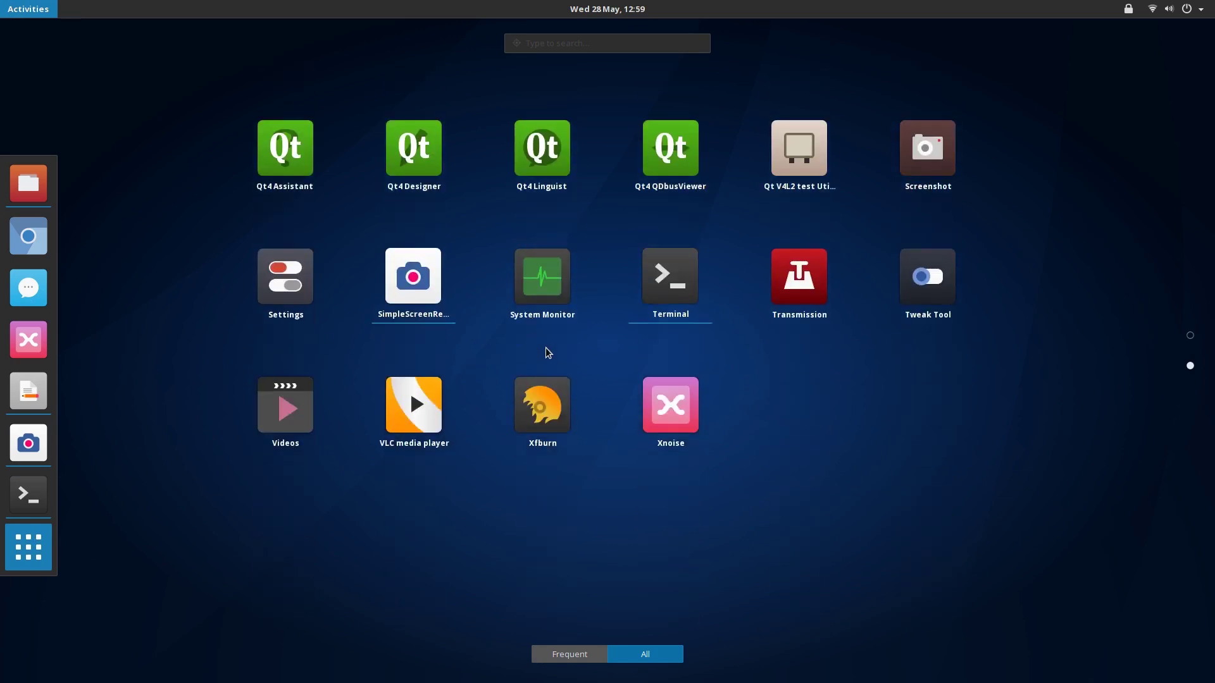
scroll(440, 405, "up", 1)
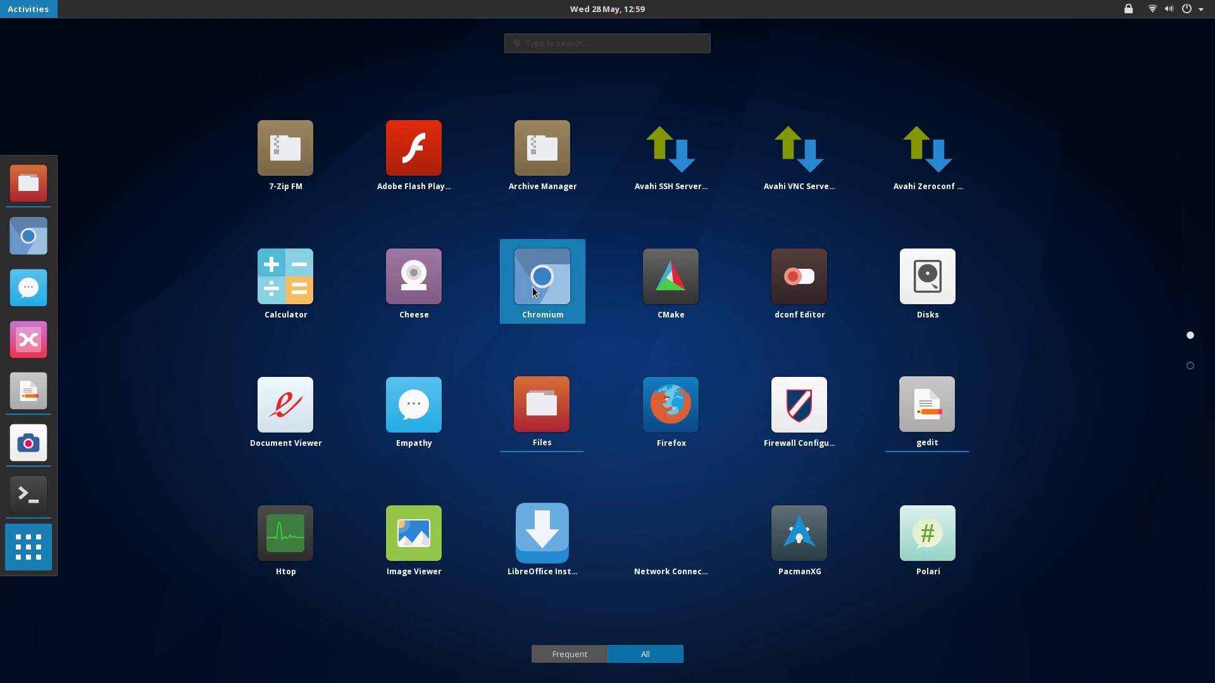
Open Disks to view the 128 GB /dev/sda disk, then close gedit and Disks
left_click(949, 261)
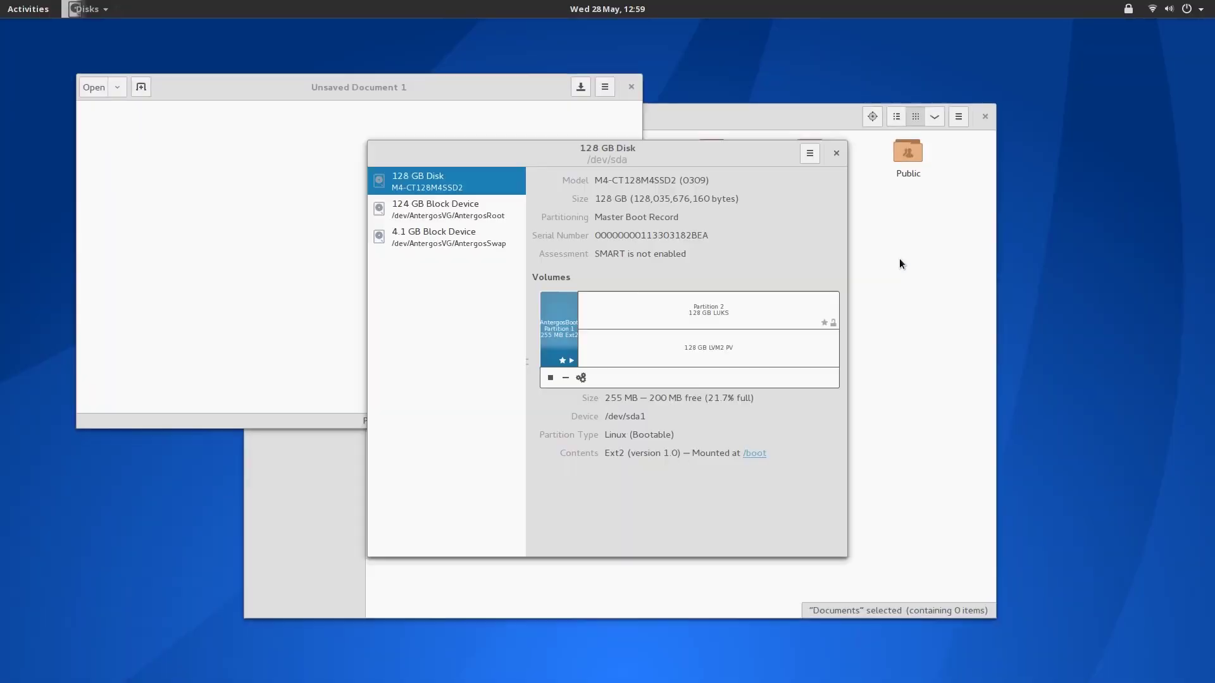
left_click(247, 229)
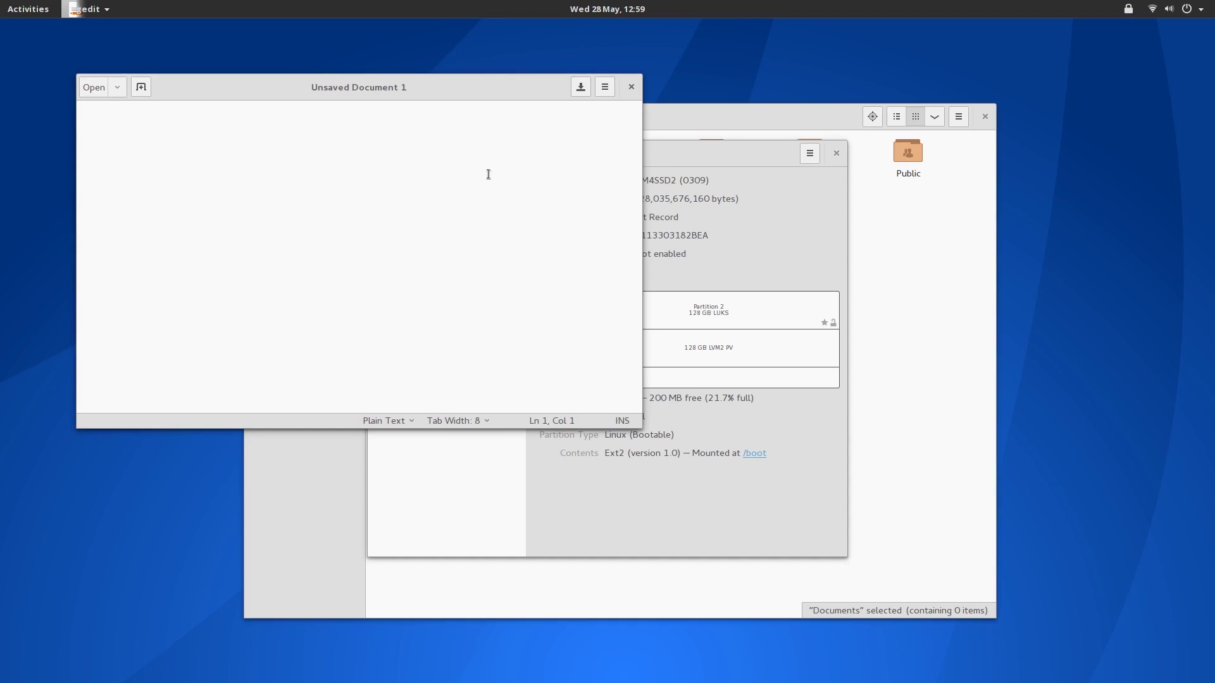
left_click(633, 86)
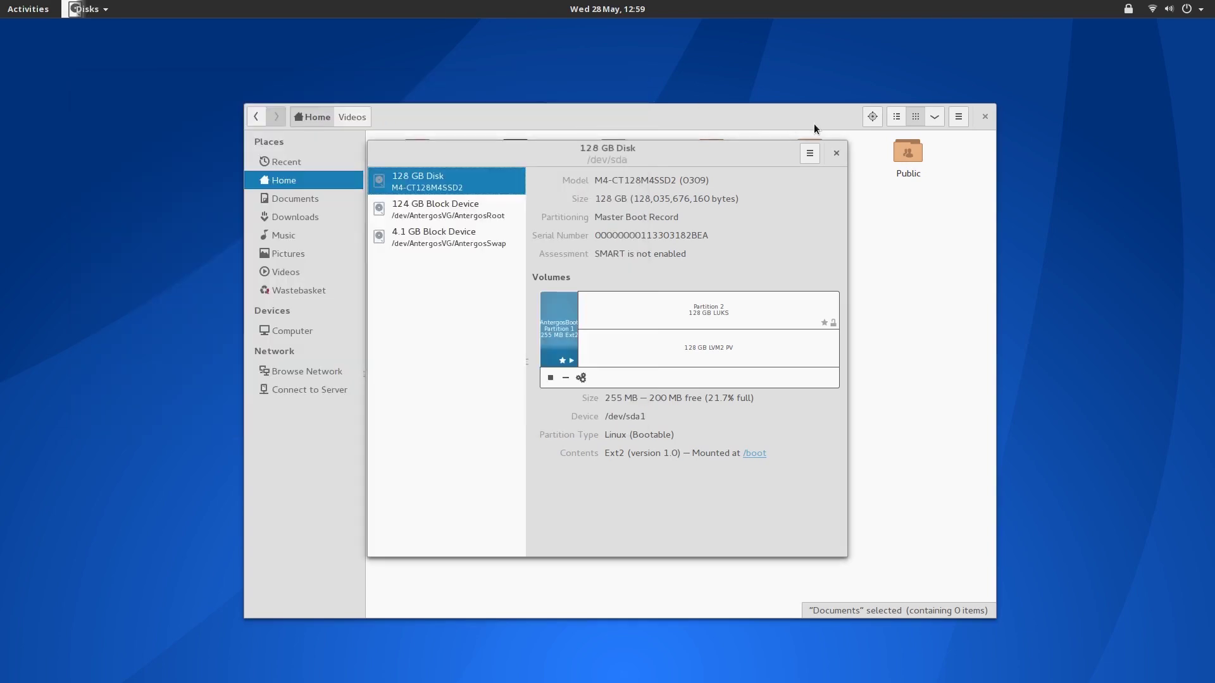
left_click(835, 151)
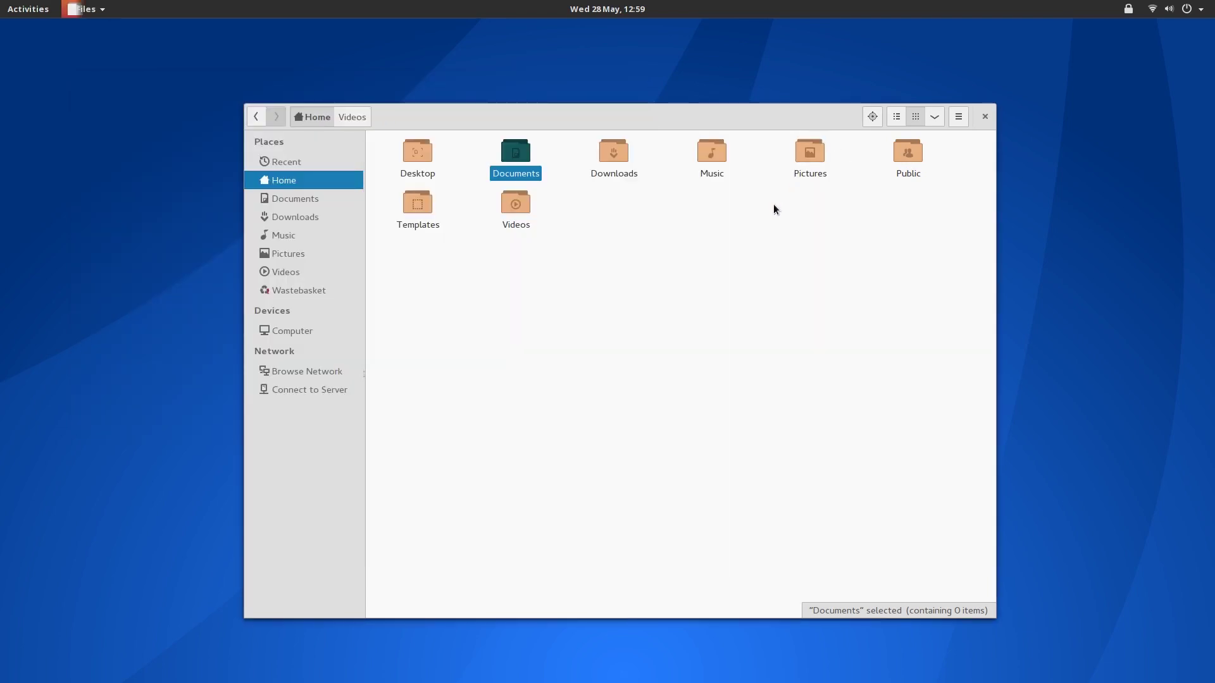